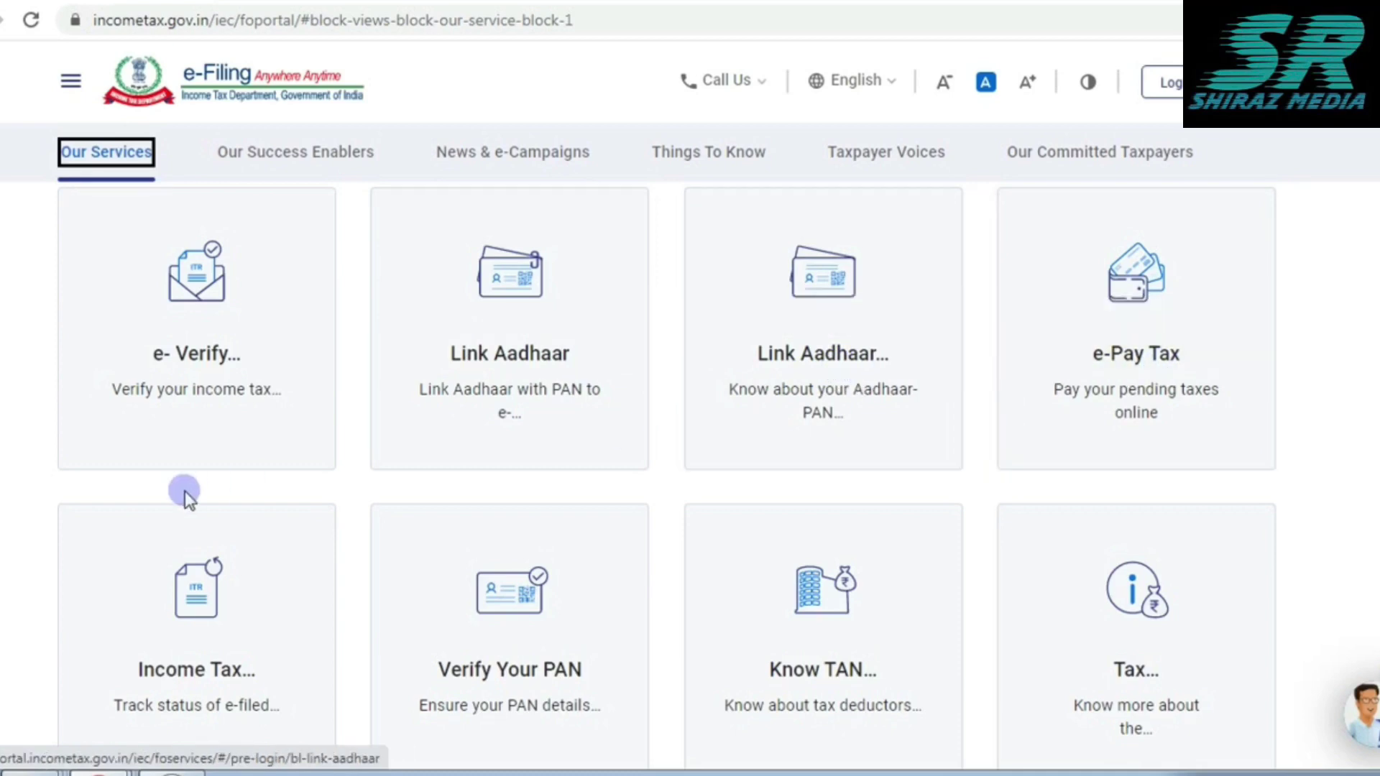
- Expand the service cards under Our Services and open the Instant E-PAN service
scroll(181, 490, "down", 1)
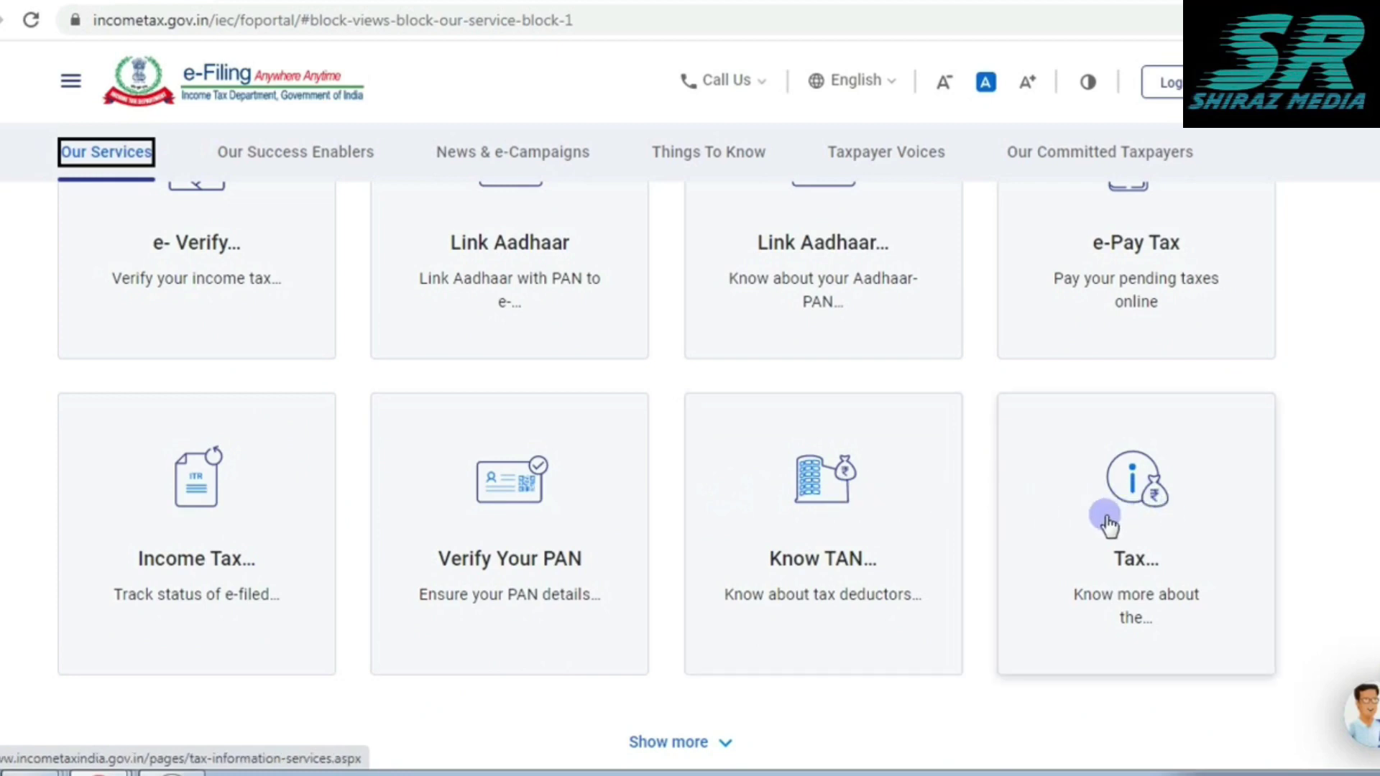
scroll(684, 546, "down", 2)
left_click(724, 523)
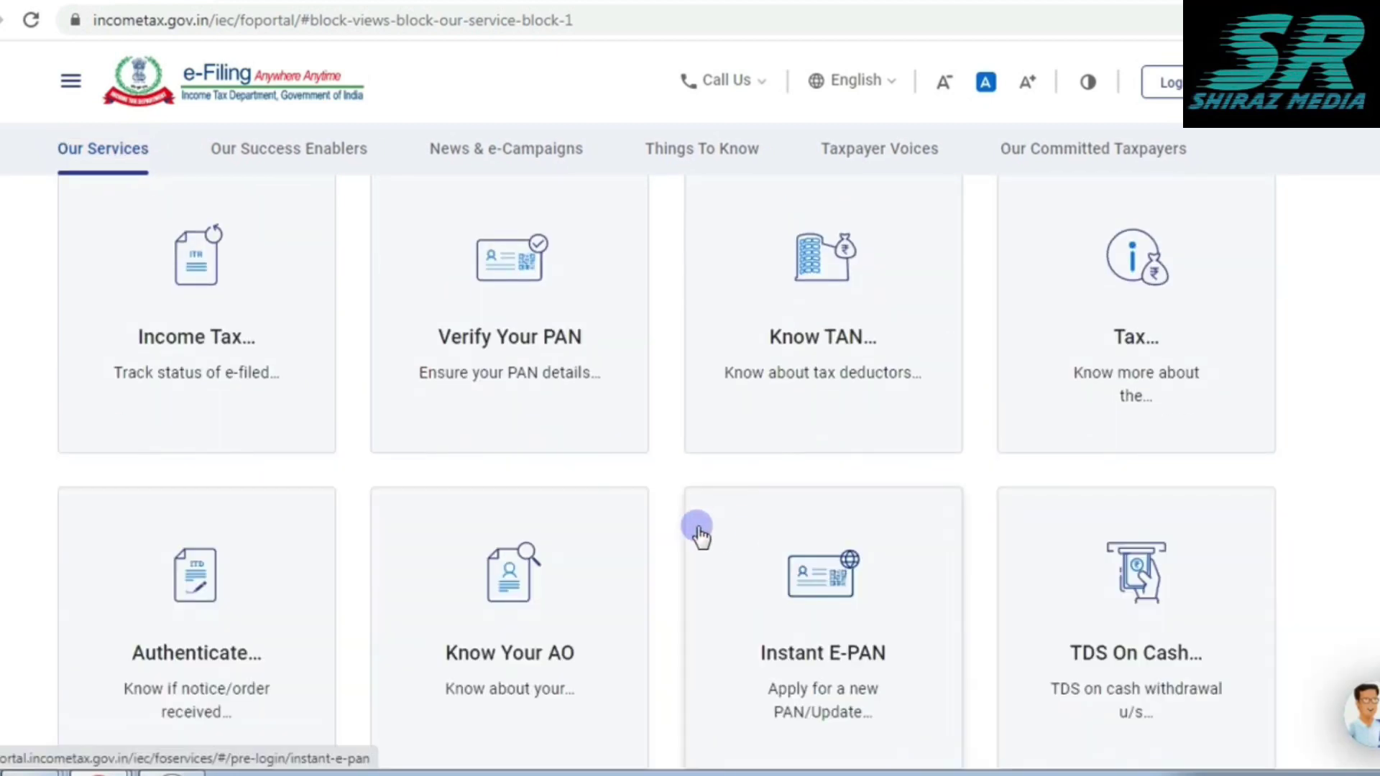
scroll(684, 529, "down", 1)
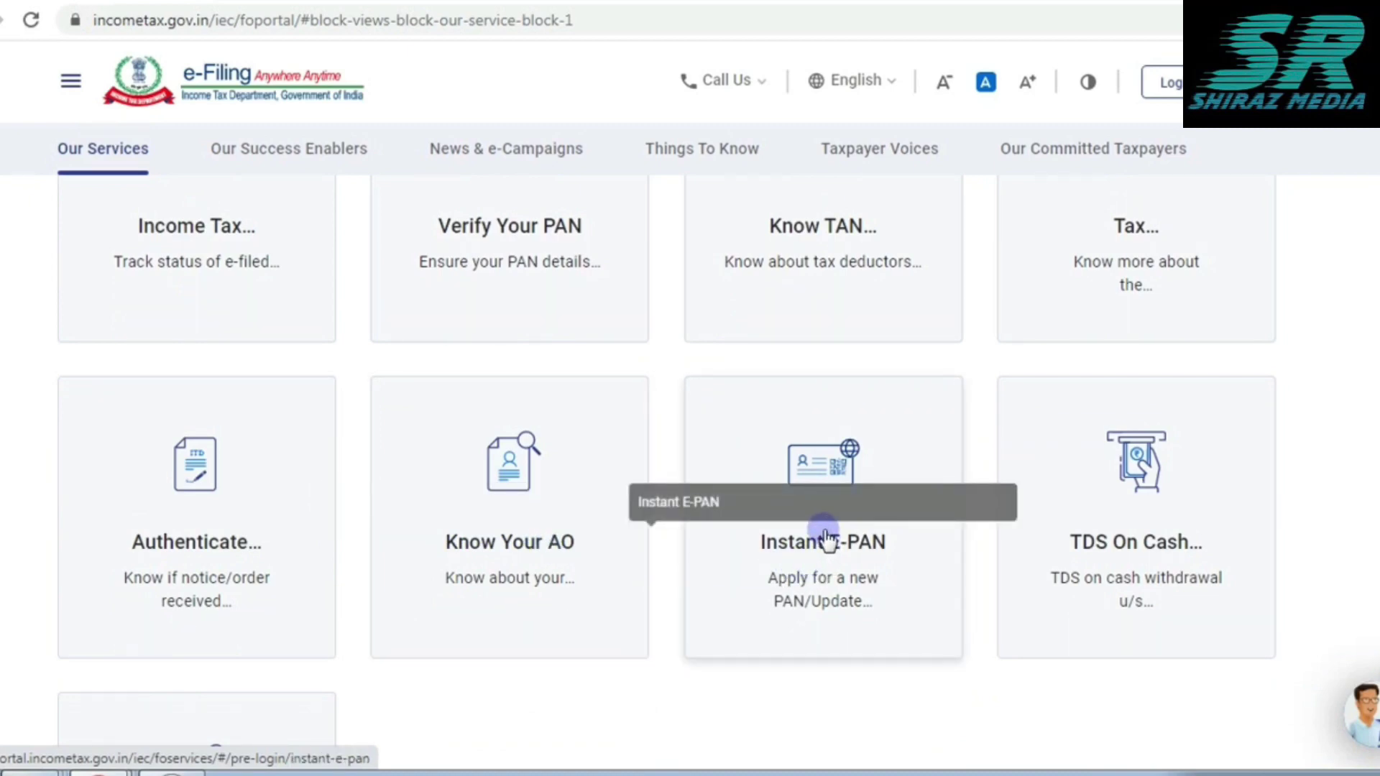
left_click(825, 537)
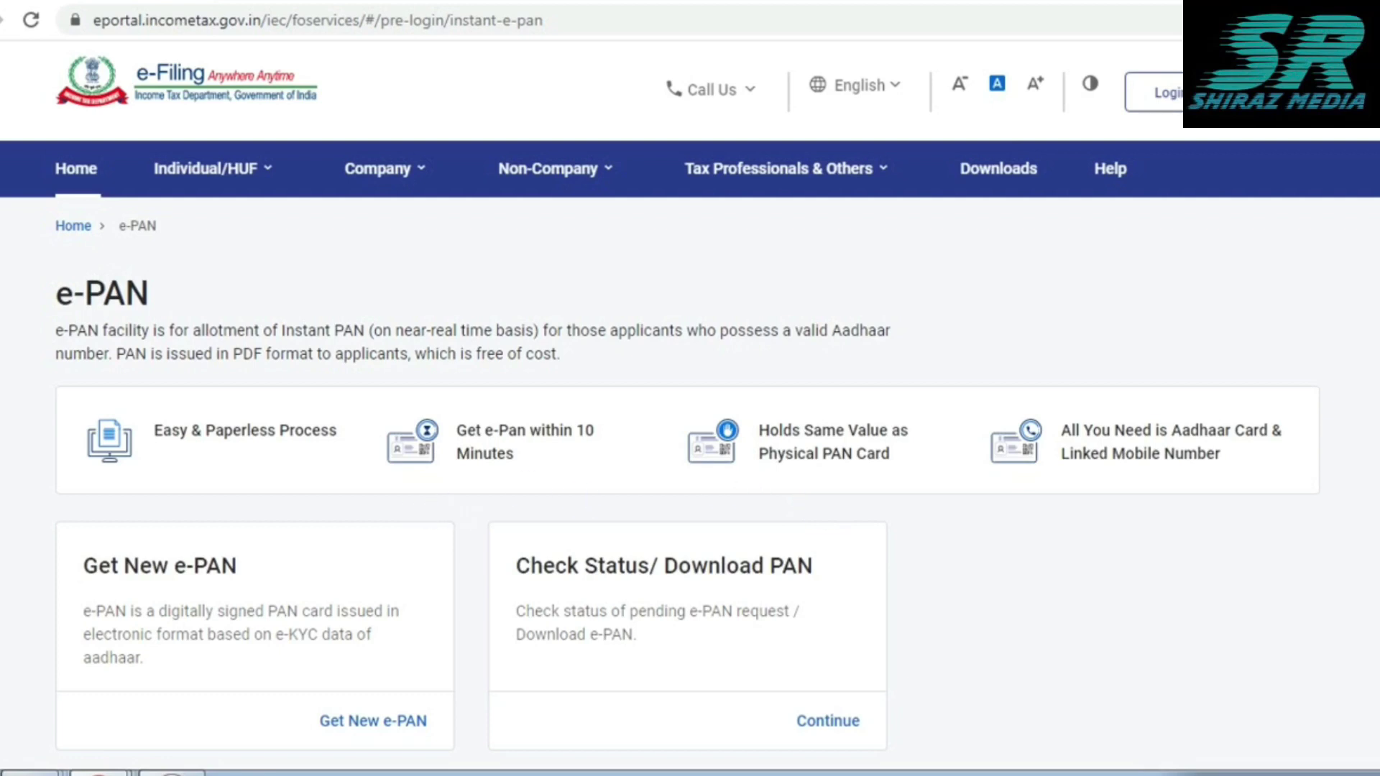
- Choose Get New e-PAN to bring up the Aadhaar number form
scroll(940, 456, "down", 3)
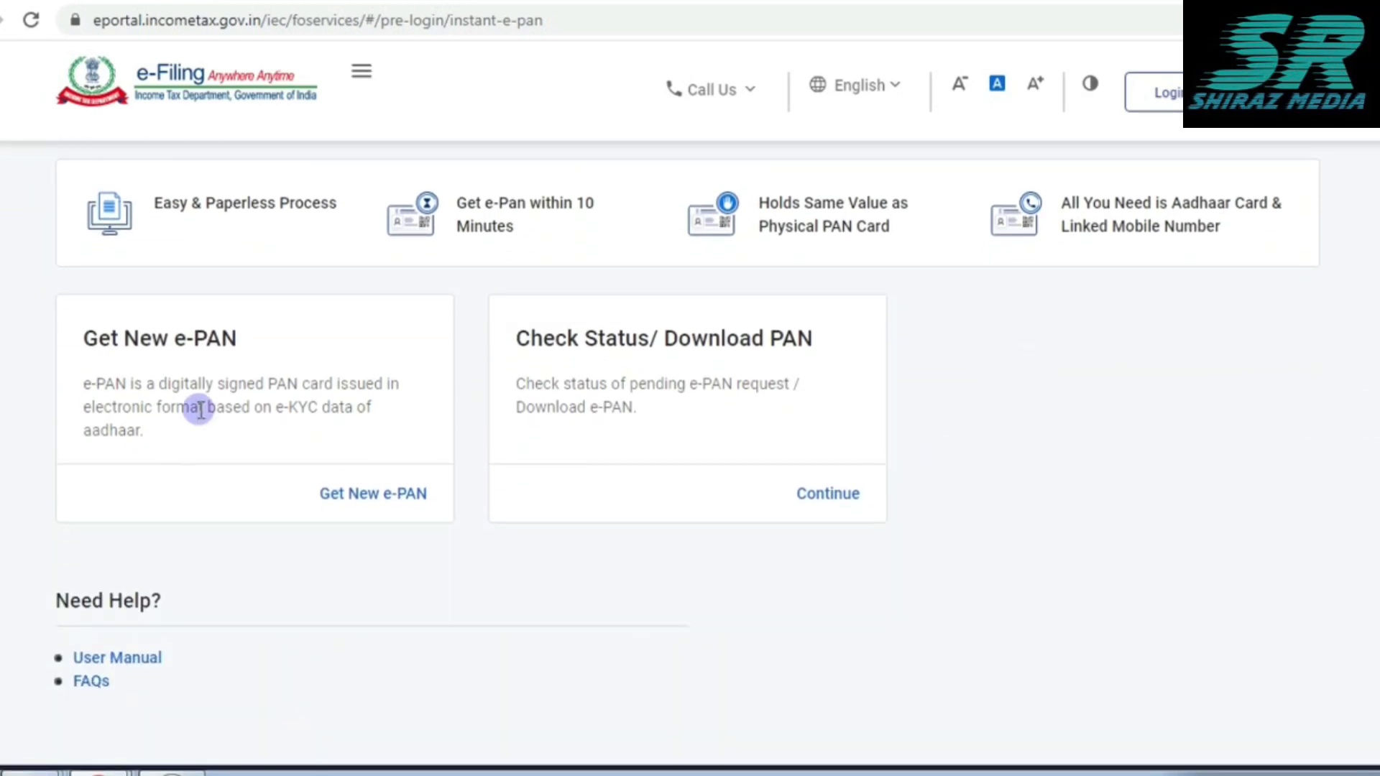
left_click(336, 494)
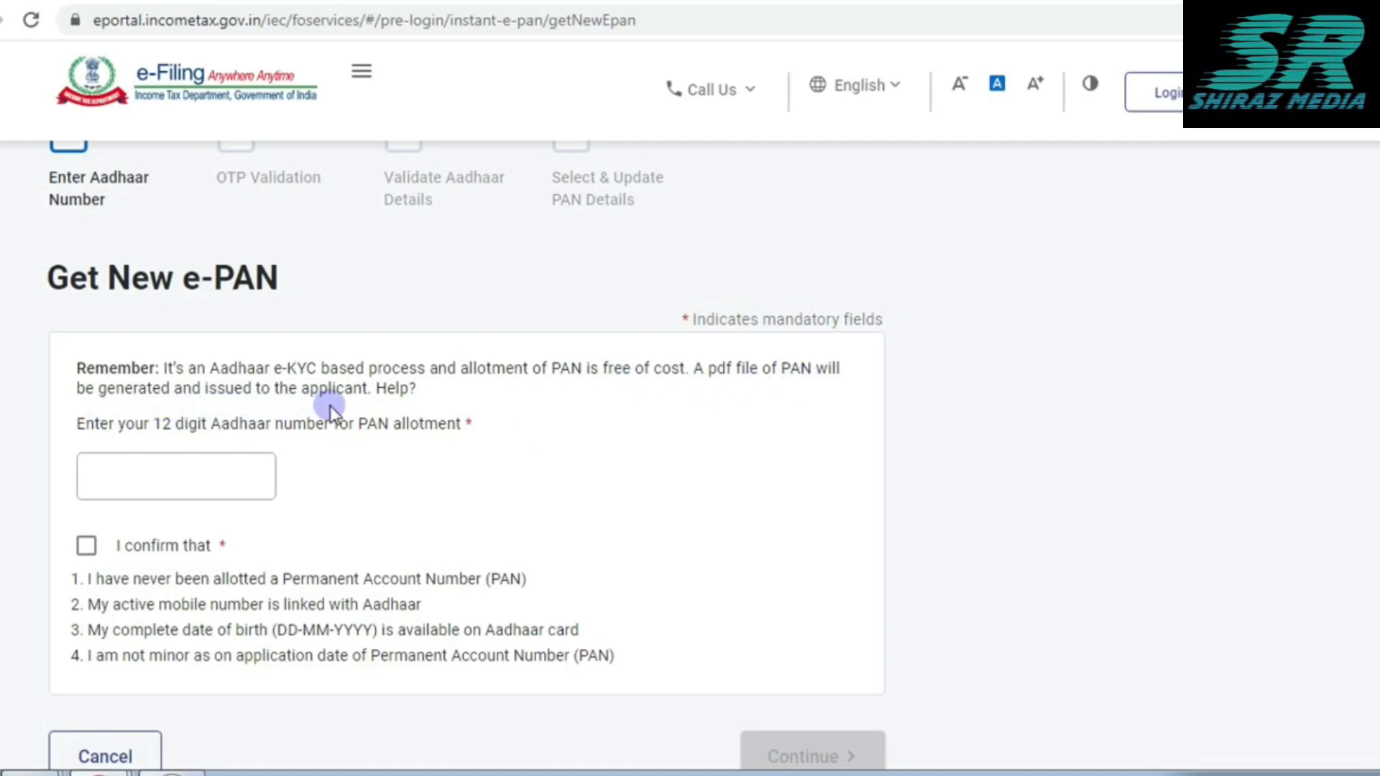
- Enter the 12-digit Aadhaar number, confirm eligibility, continue, and agree to the consent terms
left_click(200, 467)
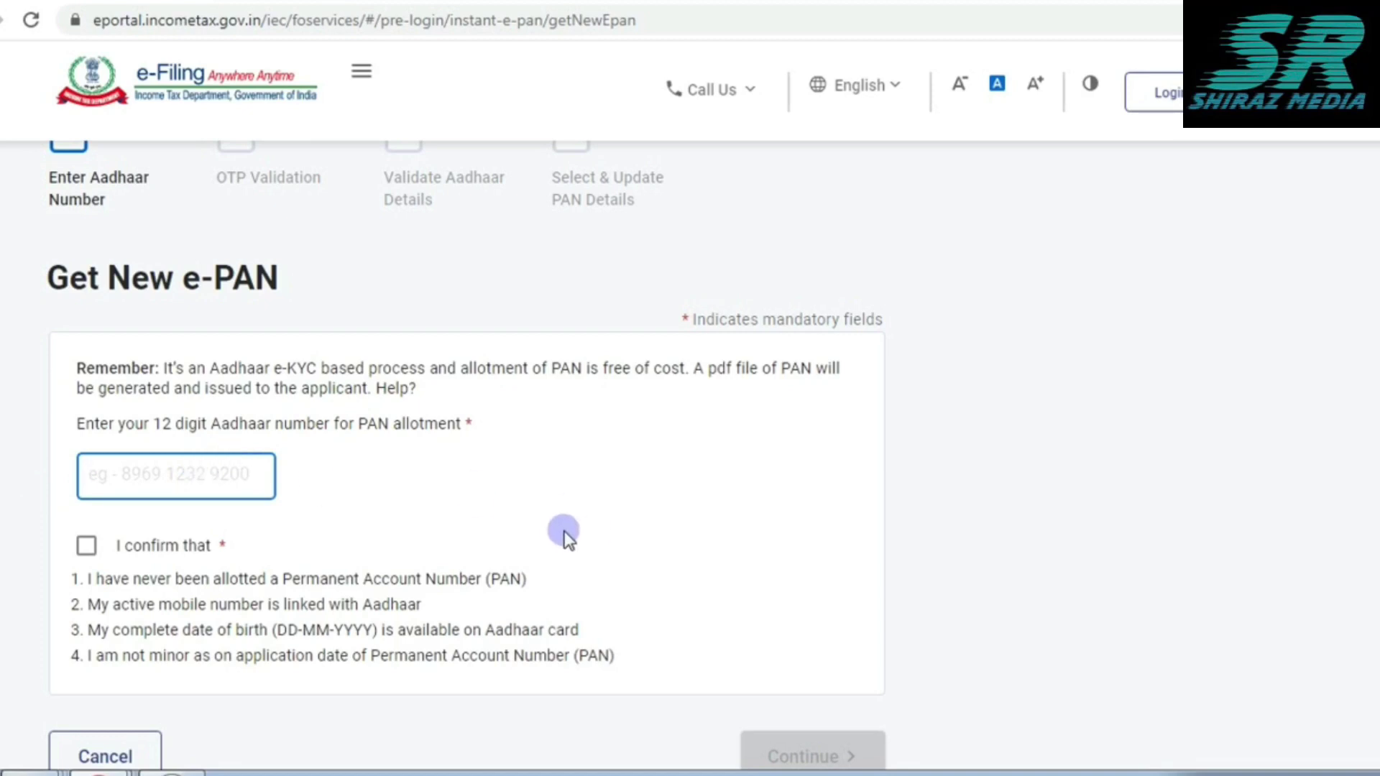
type("12")
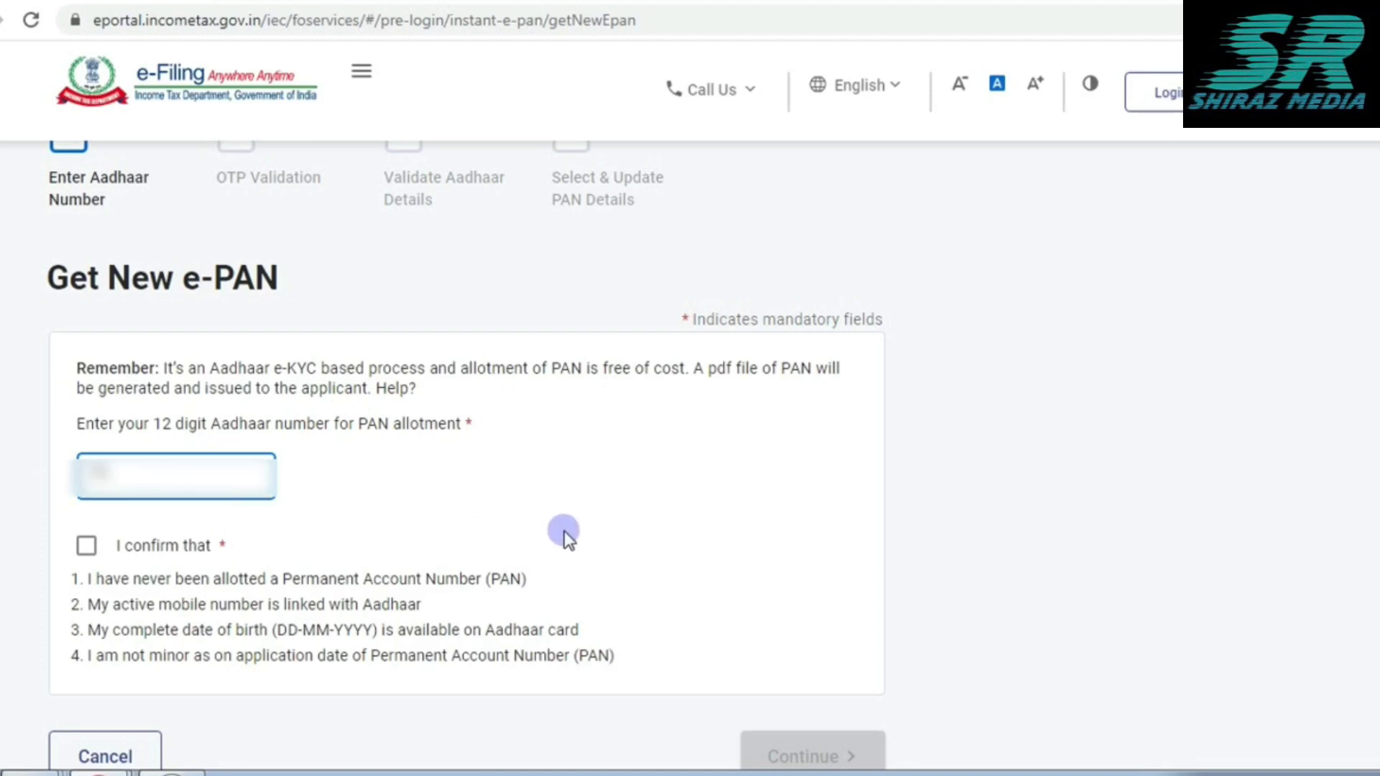
type("345678")
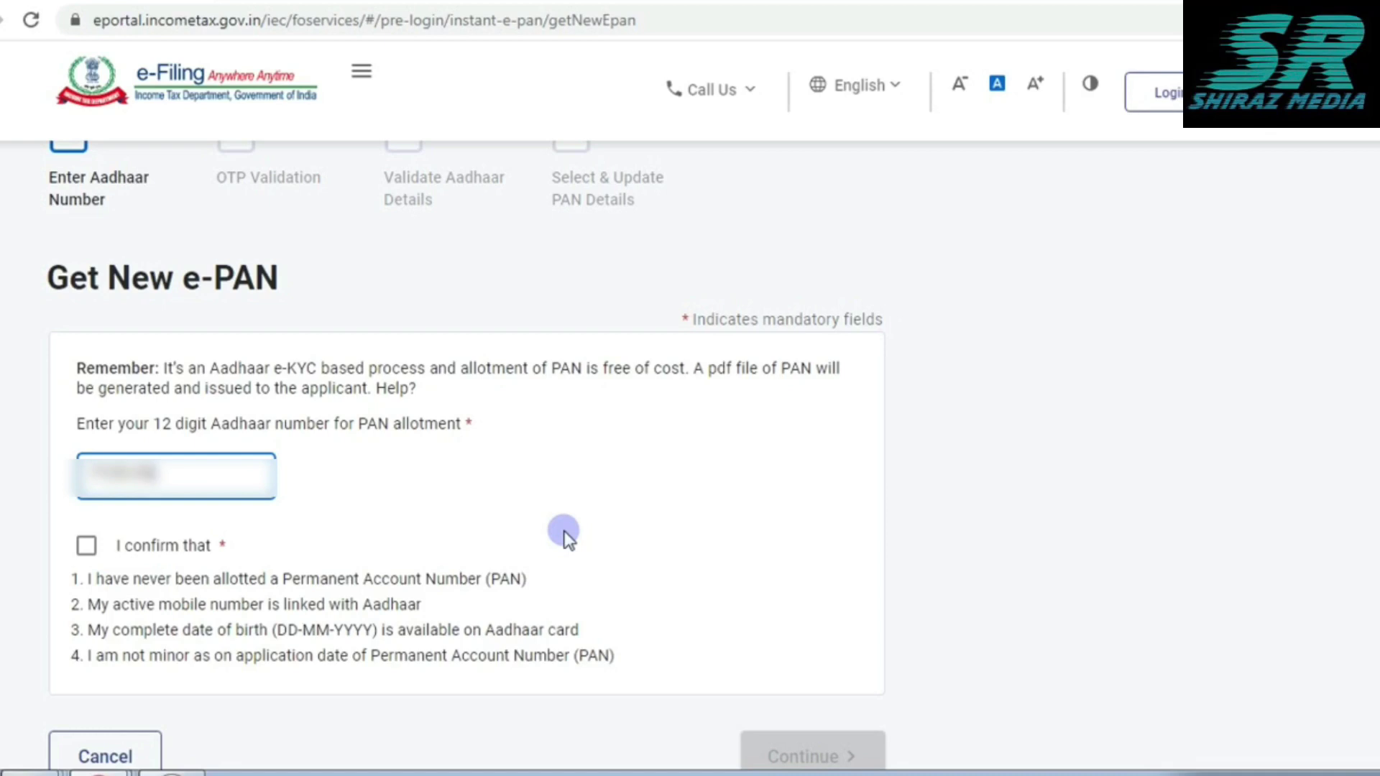
type("9012")
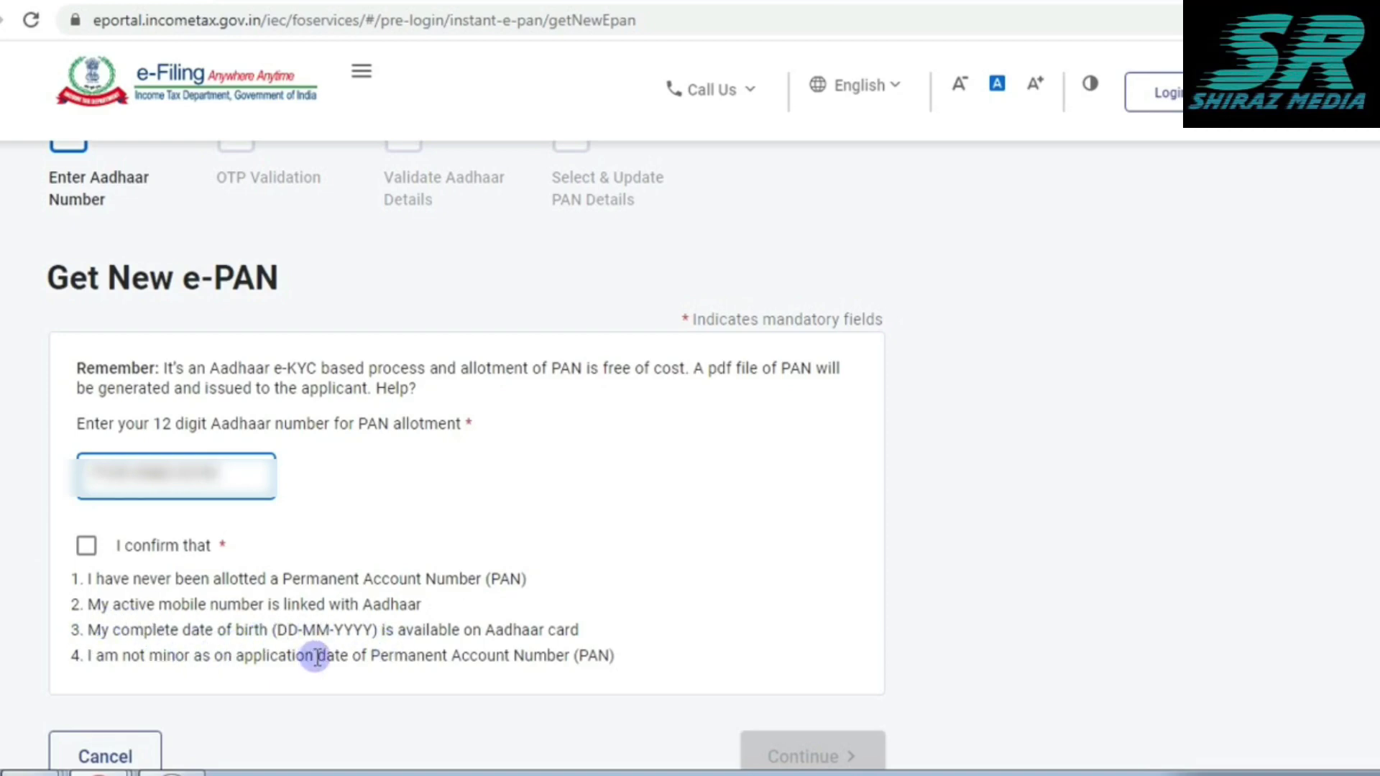
left_click(86, 545)
scroll(184, 594, "down", 3)
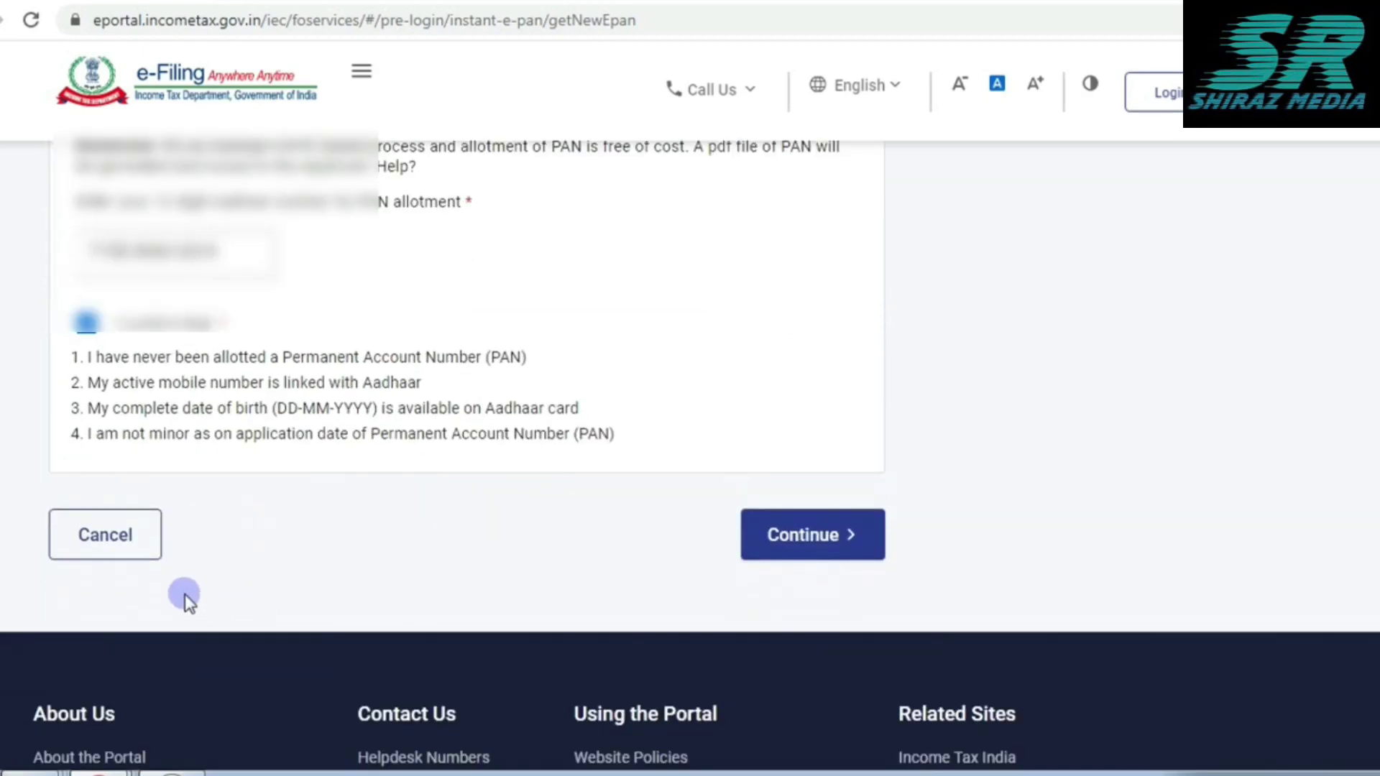
left_click(770, 539)
scroll(837, 484, "down", 3)
left_click(83, 520)
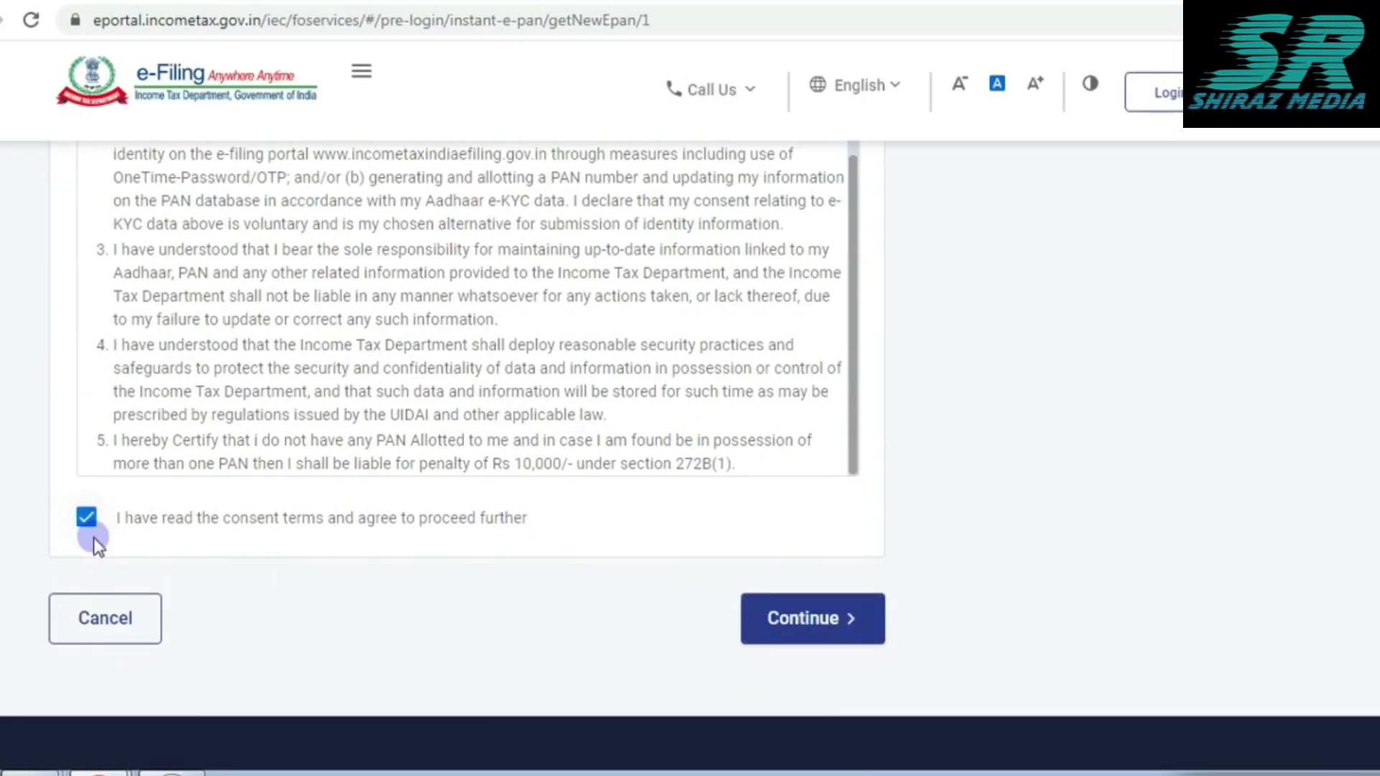
- Enter the six-digit Aadhaar OTP, allow UIDAI validation, and submit it
left_click(779, 618)
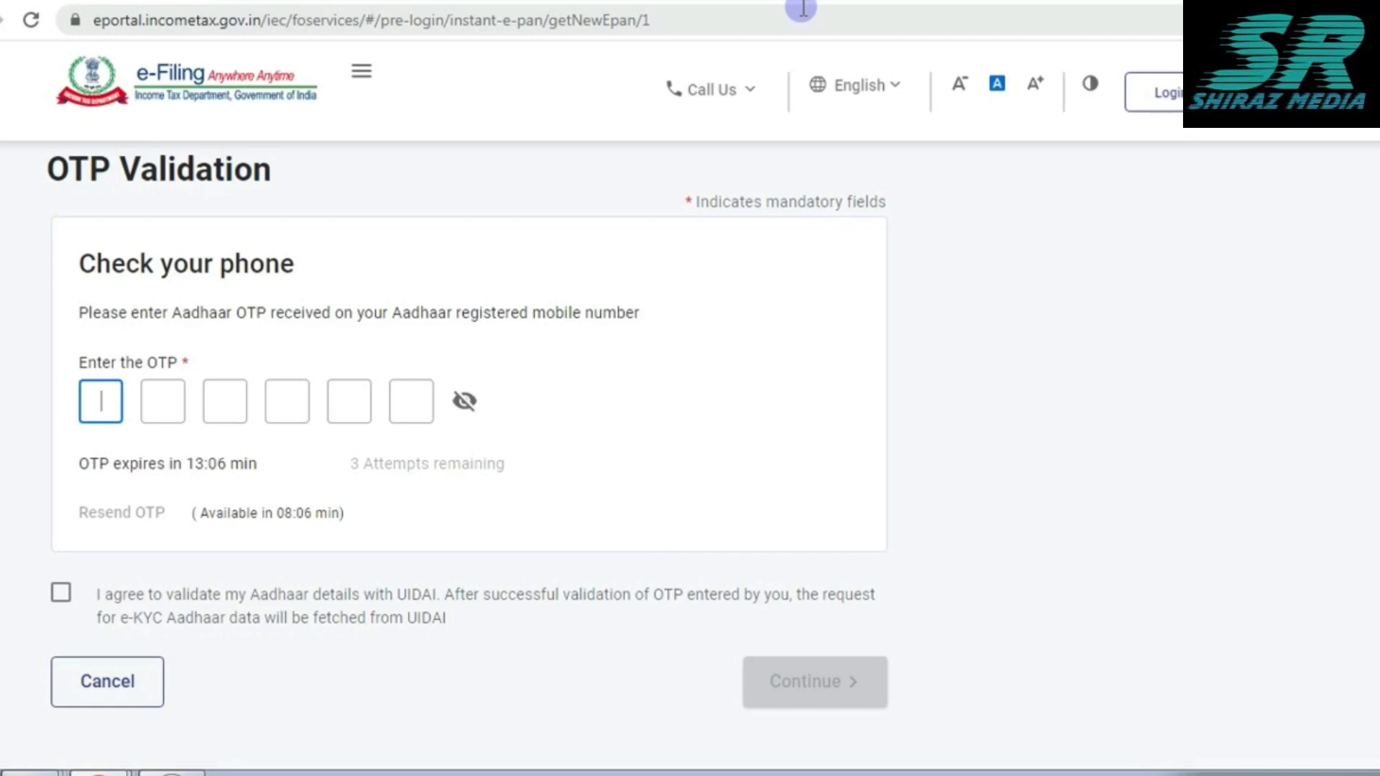
type("1234")
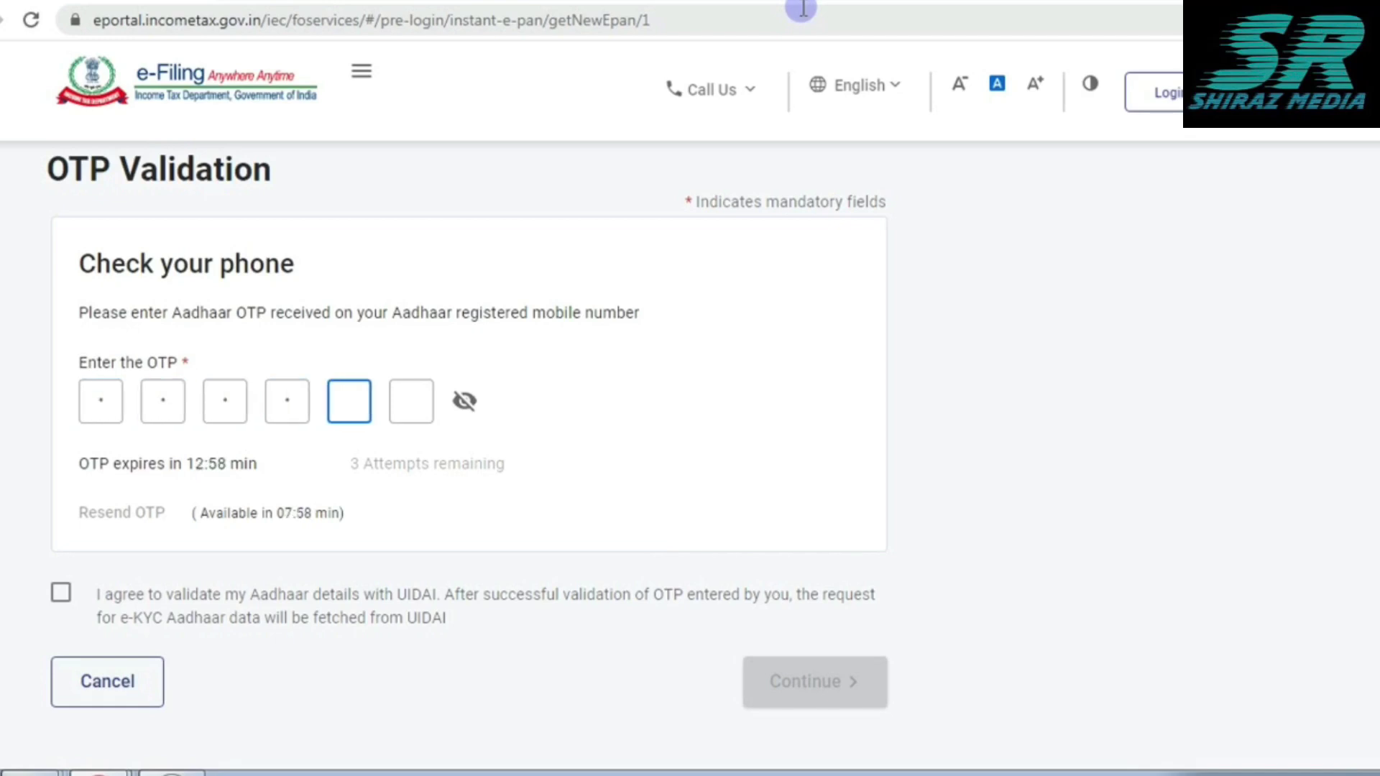
key("BackSpace")
key("BackSpace")
key("BackSpace")
key("BackSpace")
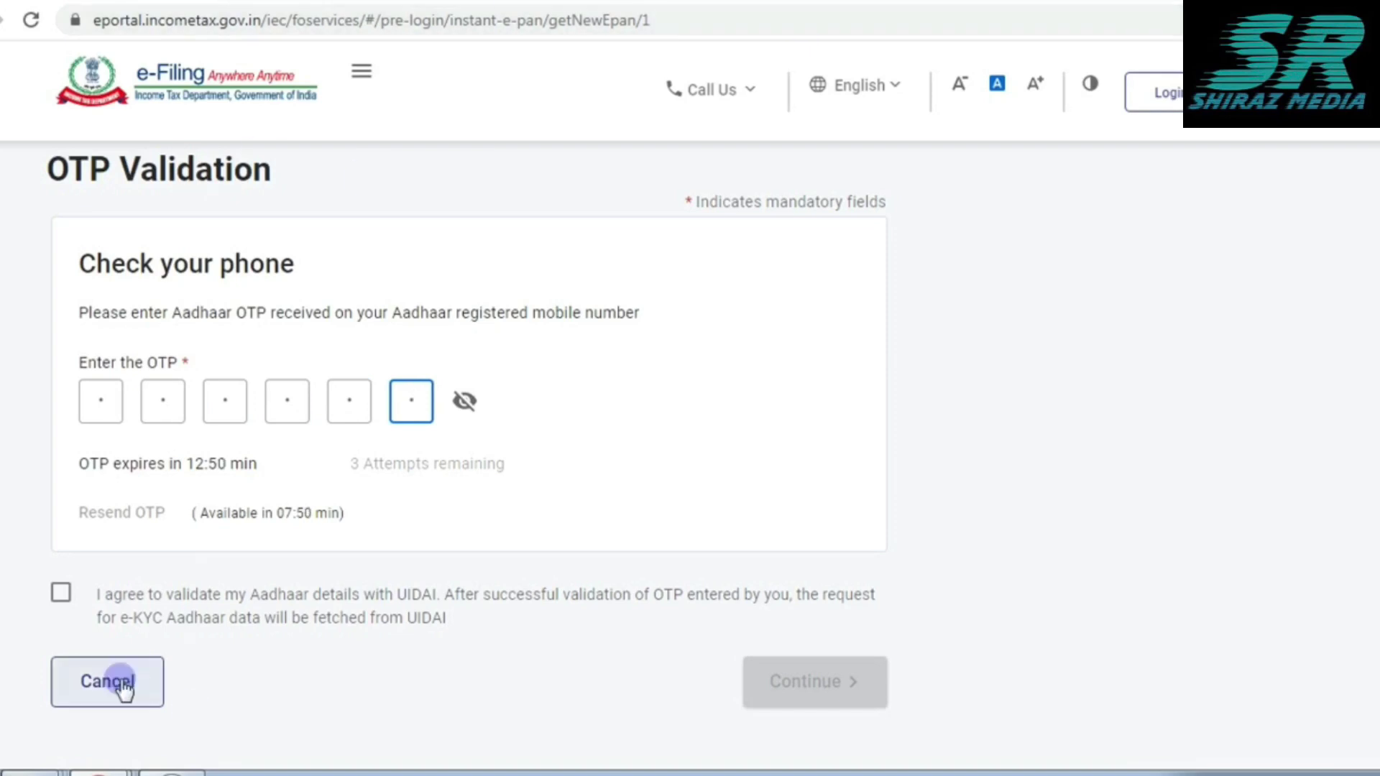
left_click(60, 592)
left_click(810, 691)
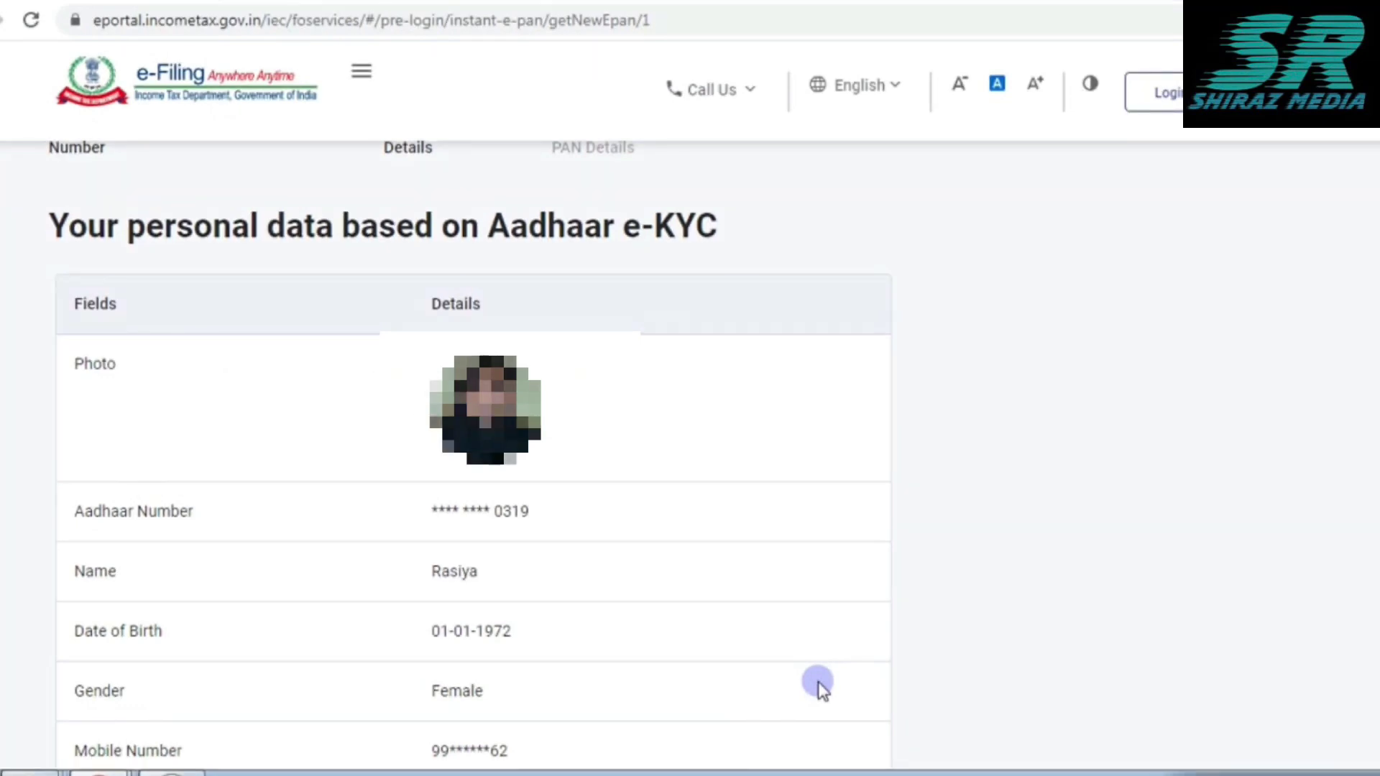
- Enter the e-mail address to link and request its verification OTP
scroll(820, 683, "down", 5)
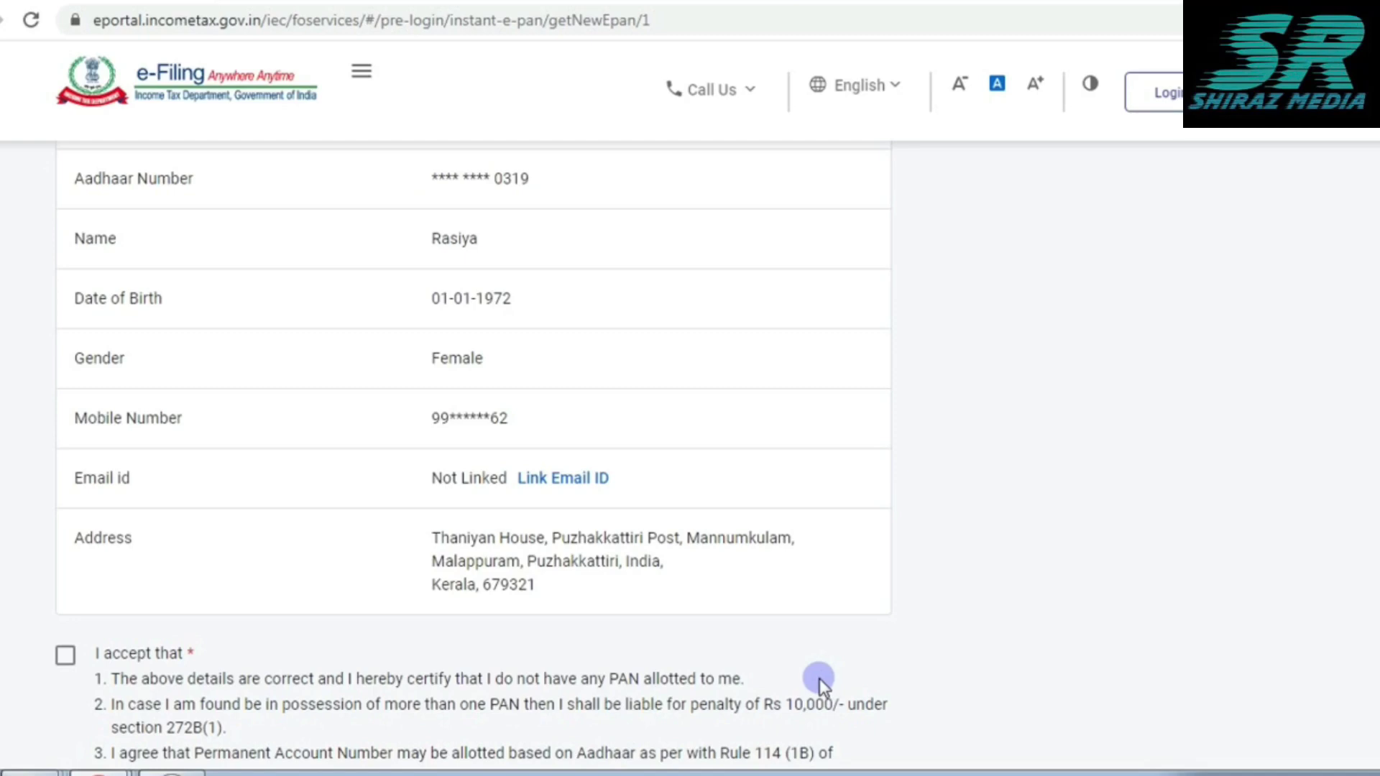
left_click(567, 478)
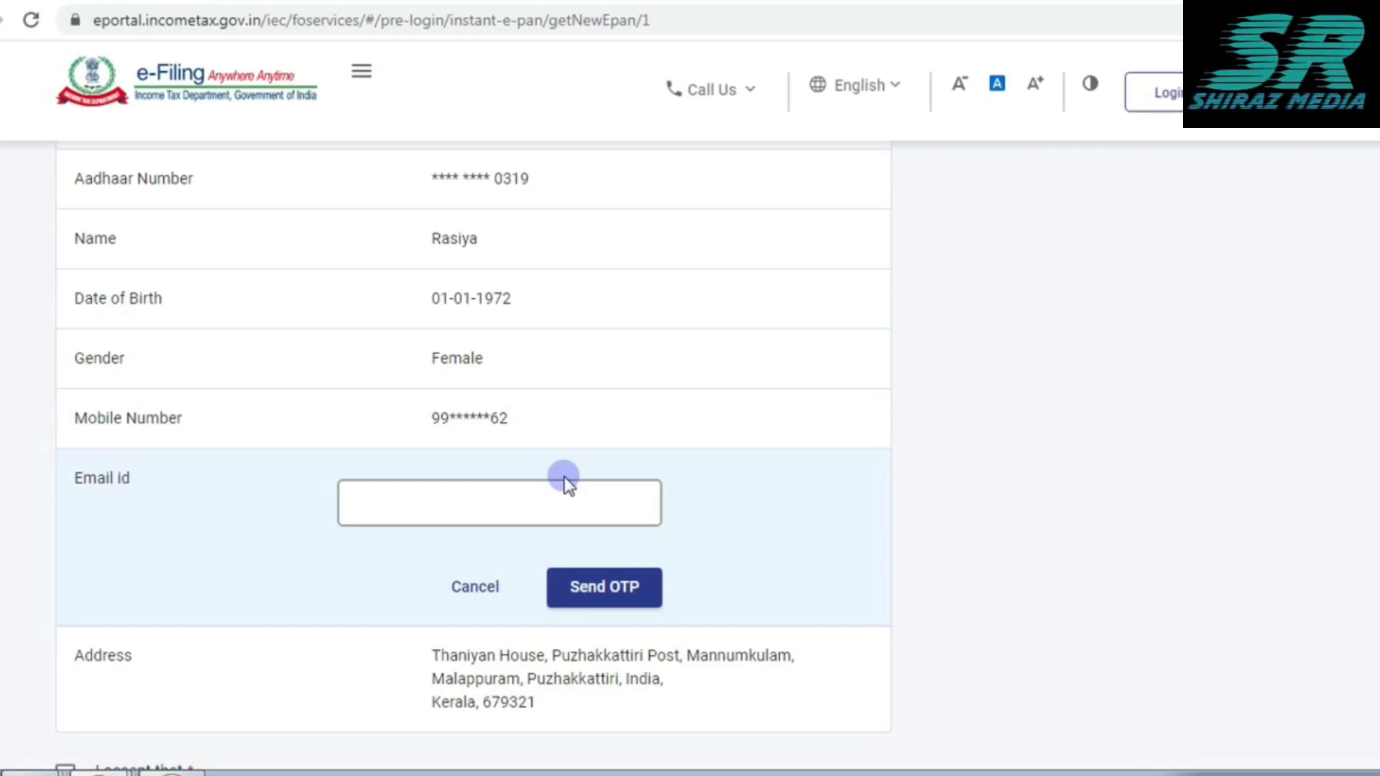
left_click(472, 503)
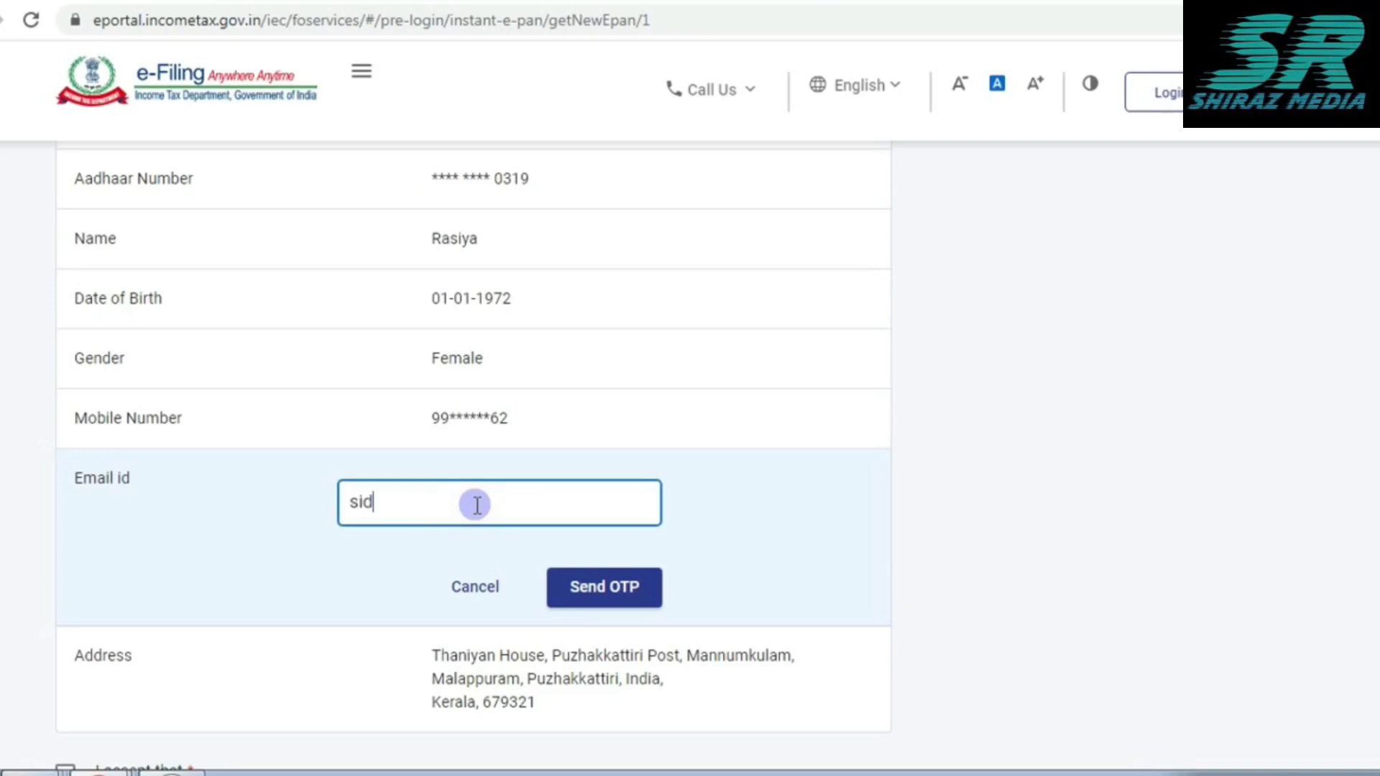
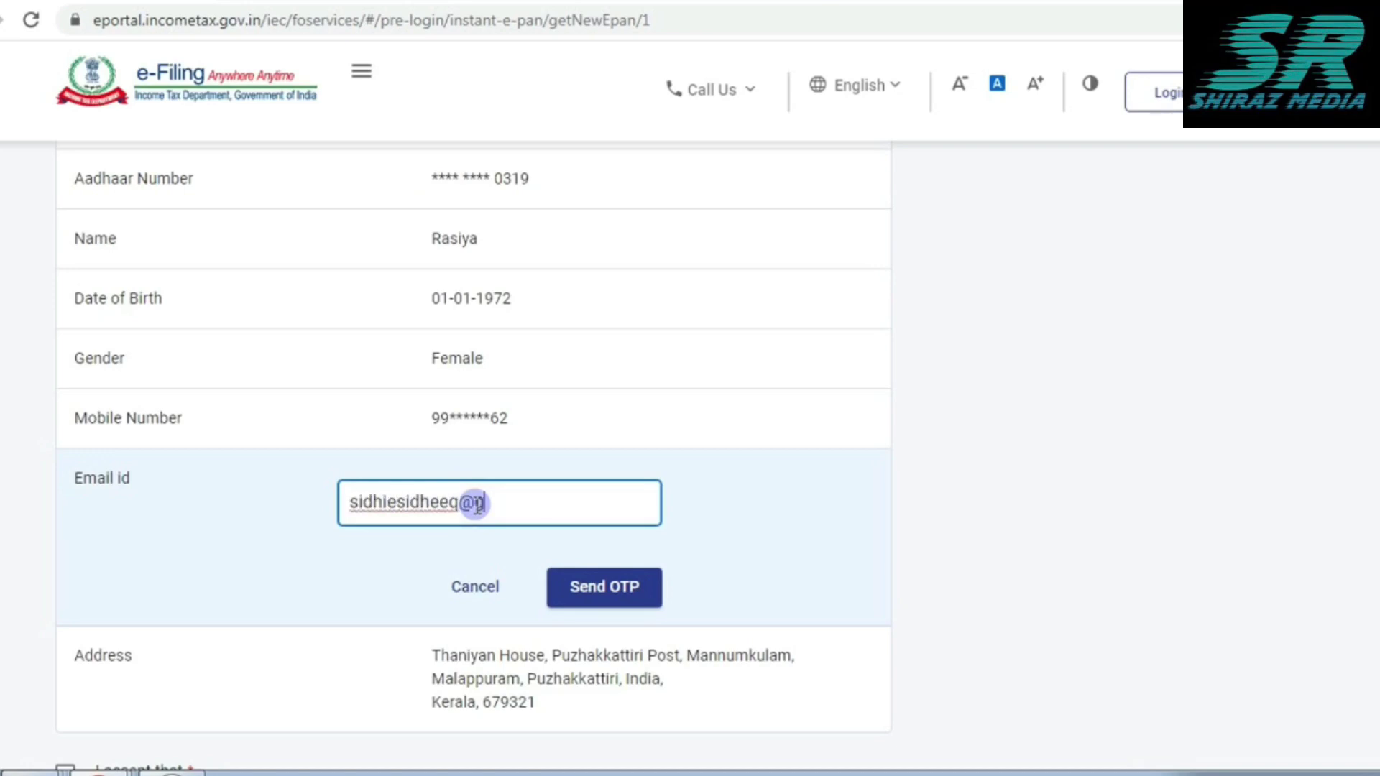
left_click(604, 589)
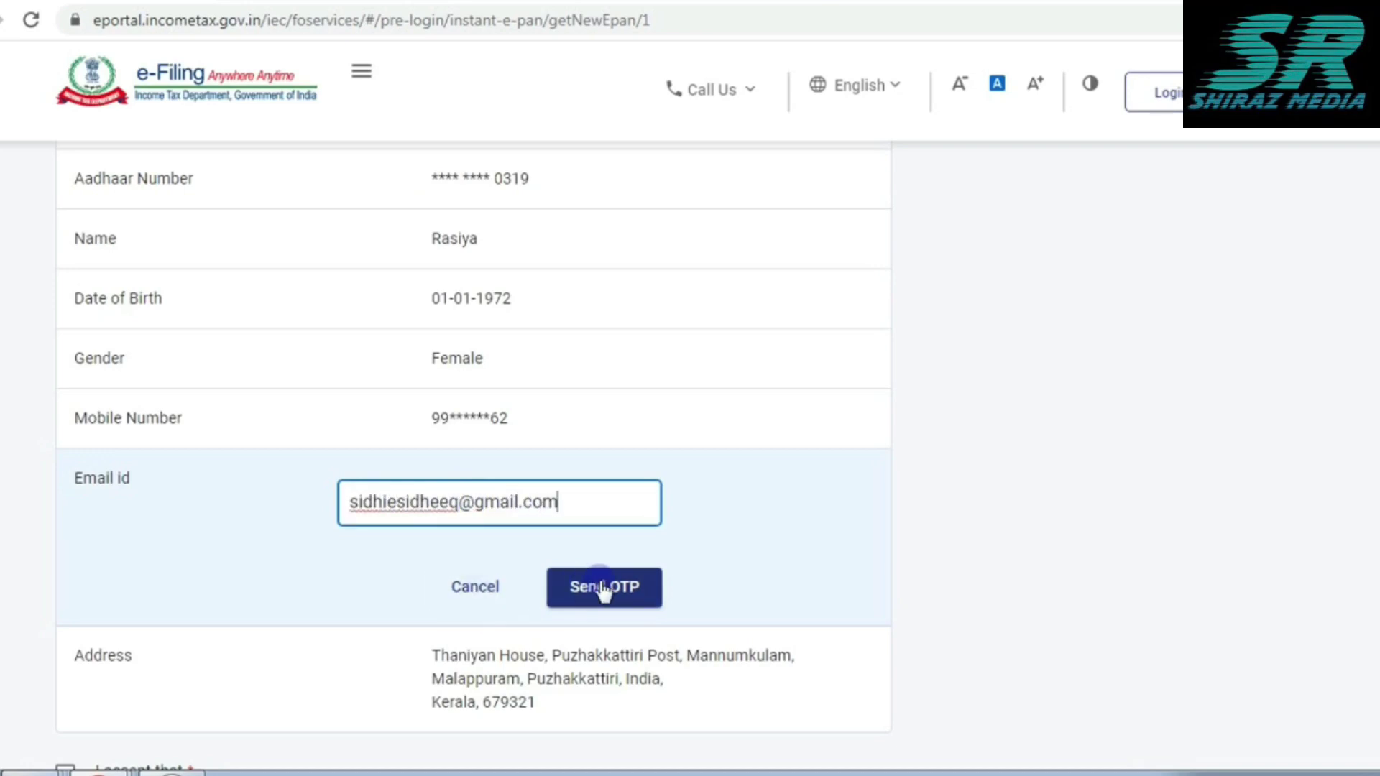
scroll(390, 606, "down", 3)
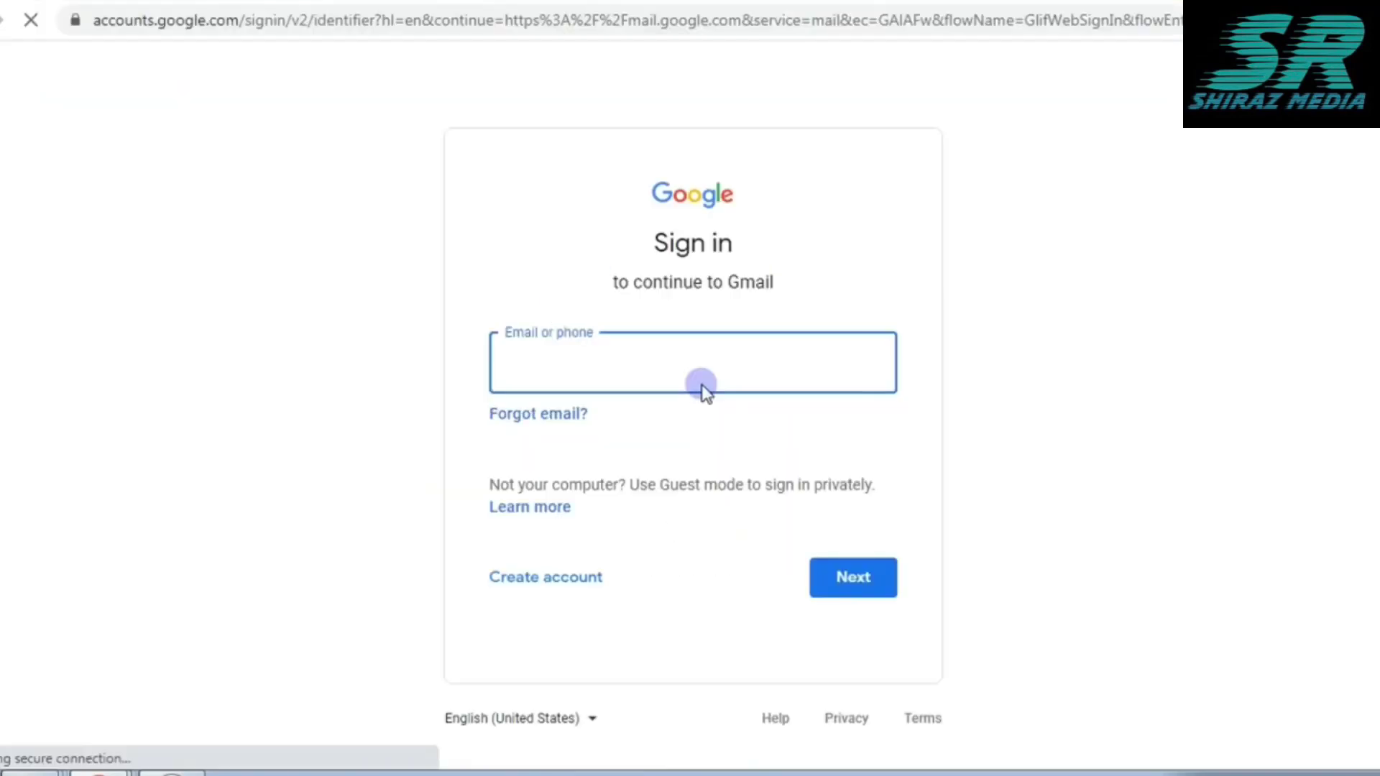
- Sign in to Gmail with the account e-mail address and password
key("Return")
type("*********")
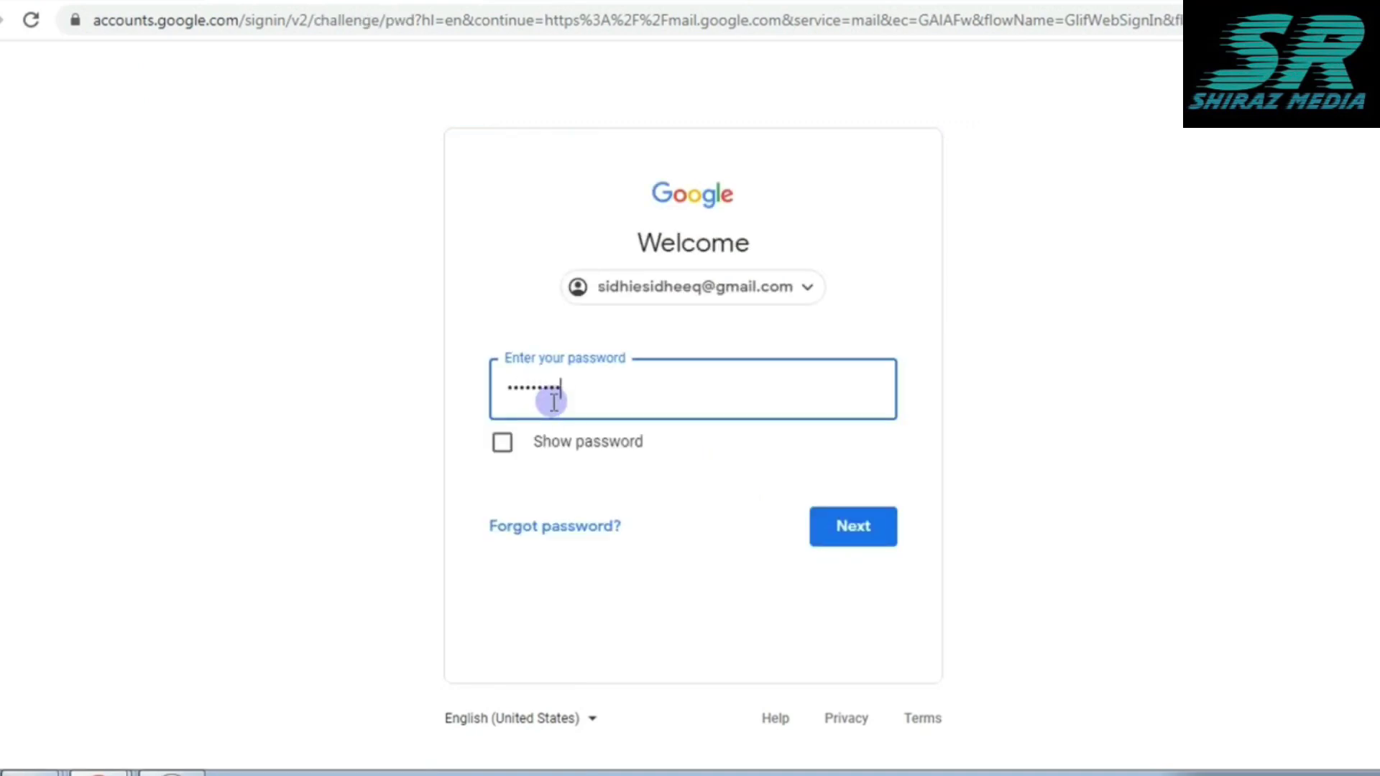
key("Return")
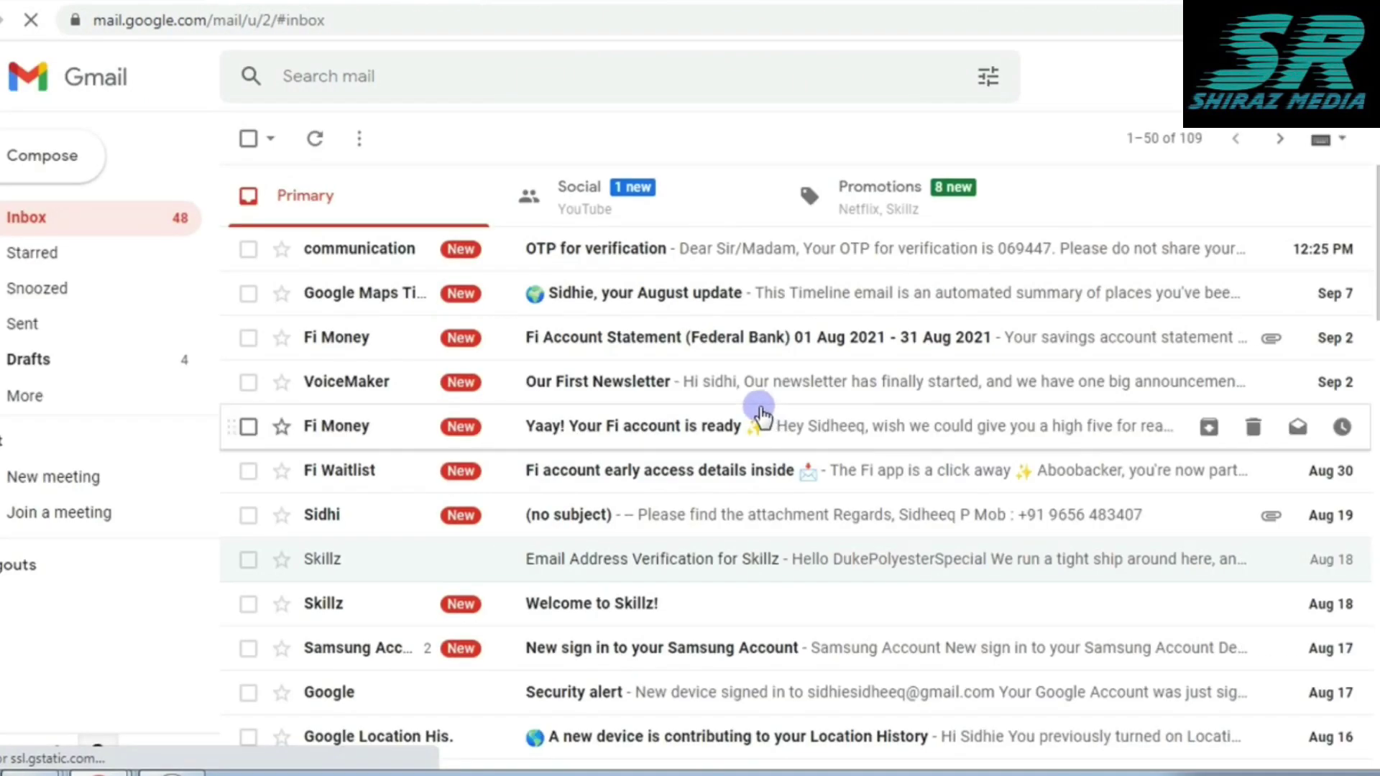
- Open the 'OTP for verification' email and copy its code into the portal's OTP boxes
left_click(639, 260)
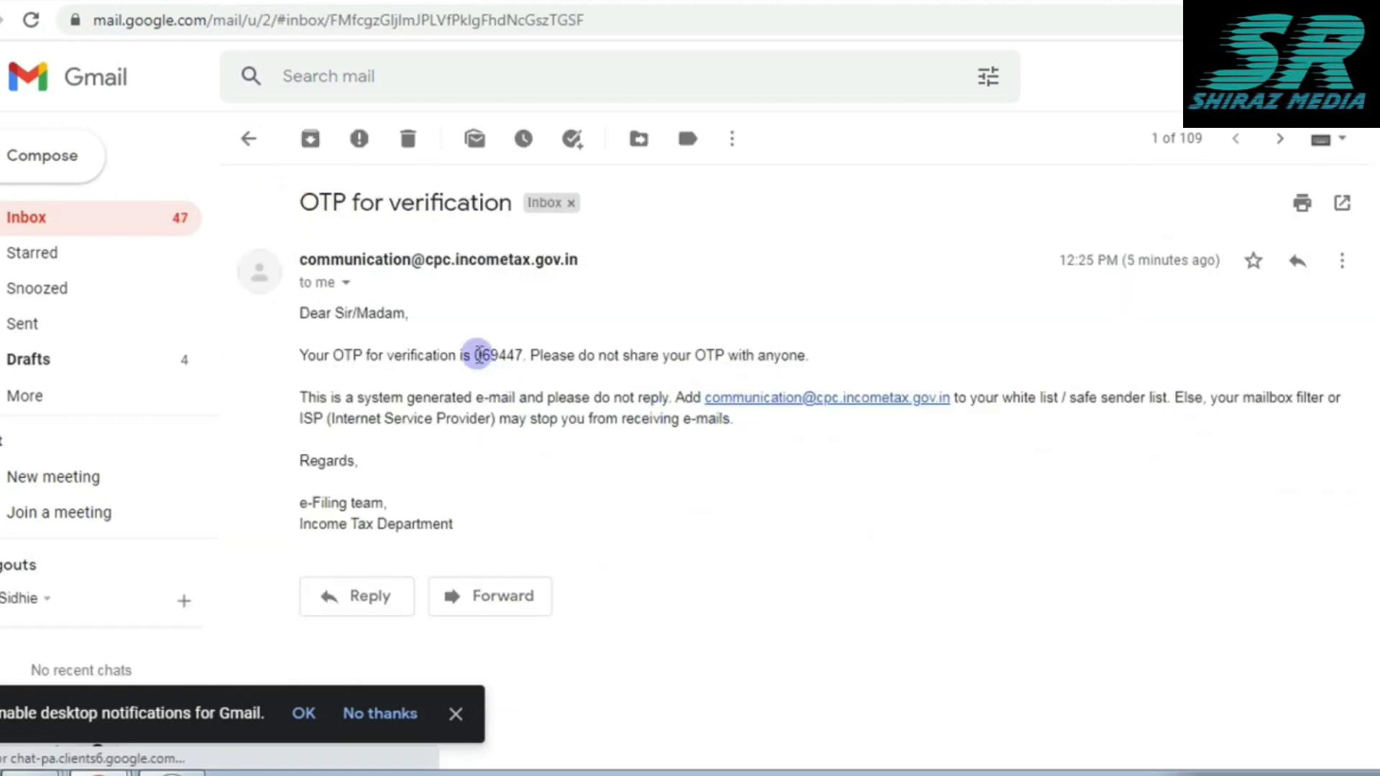
triple_click(506, 355)
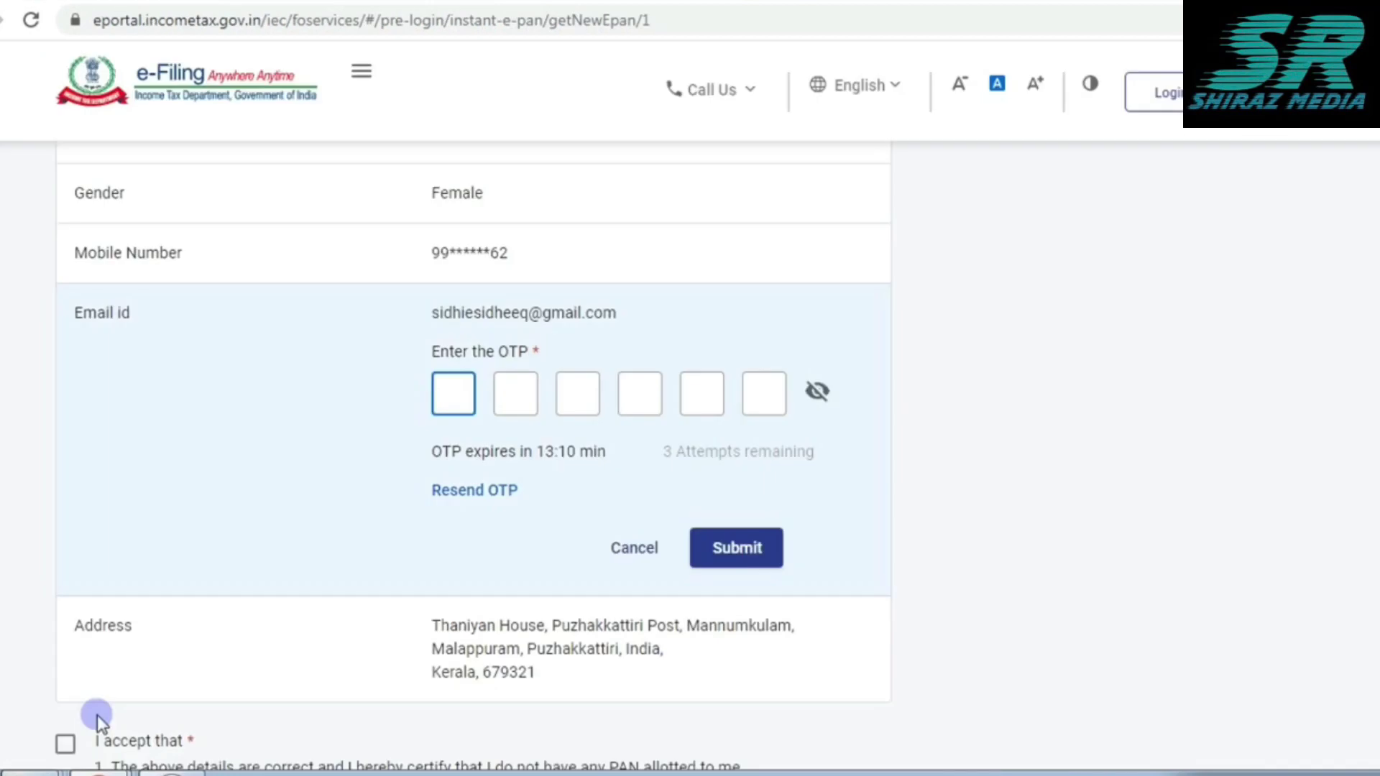
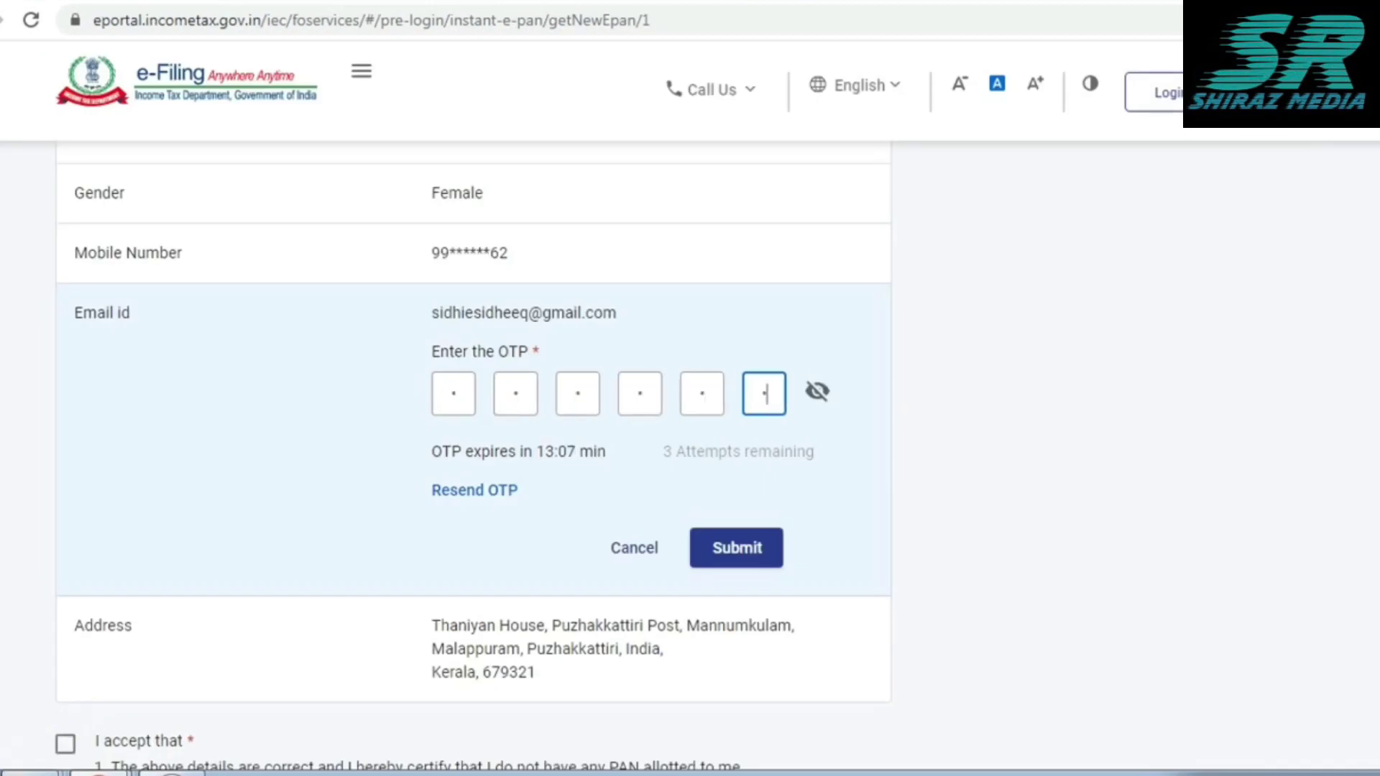
- Submit the e-mail OTP, accept the 'I accept that' declaration, and send the e-PAN request
left_click(726, 554)
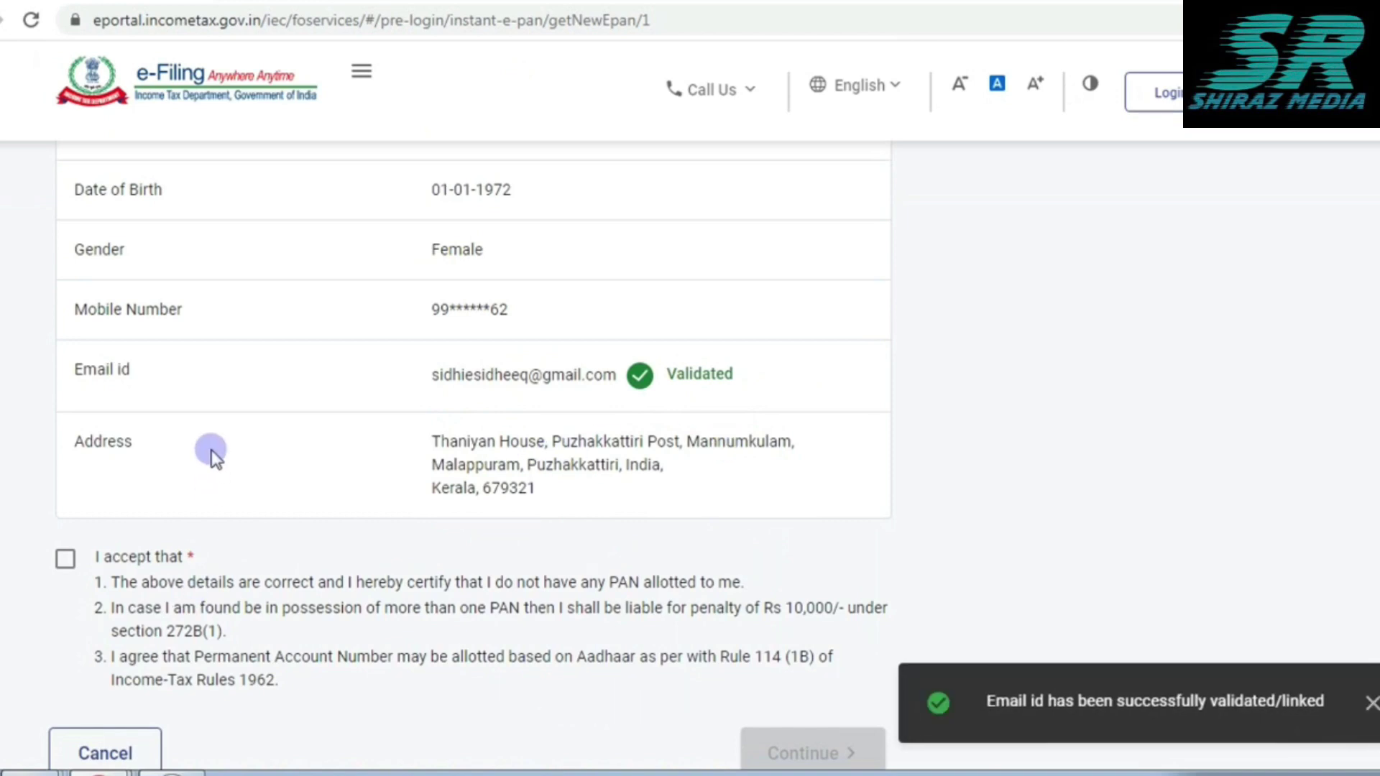
scroll(235, 394, "down", 2)
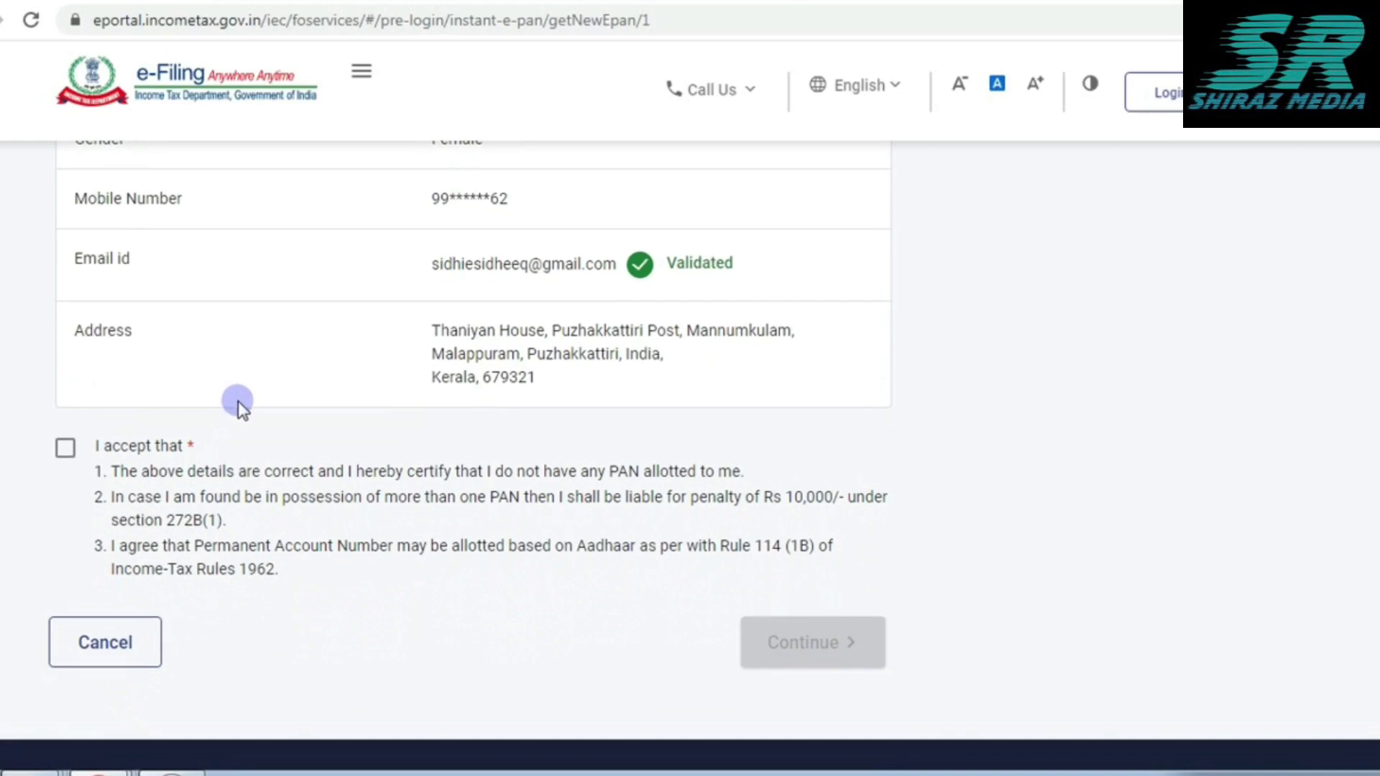
left_click(66, 450)
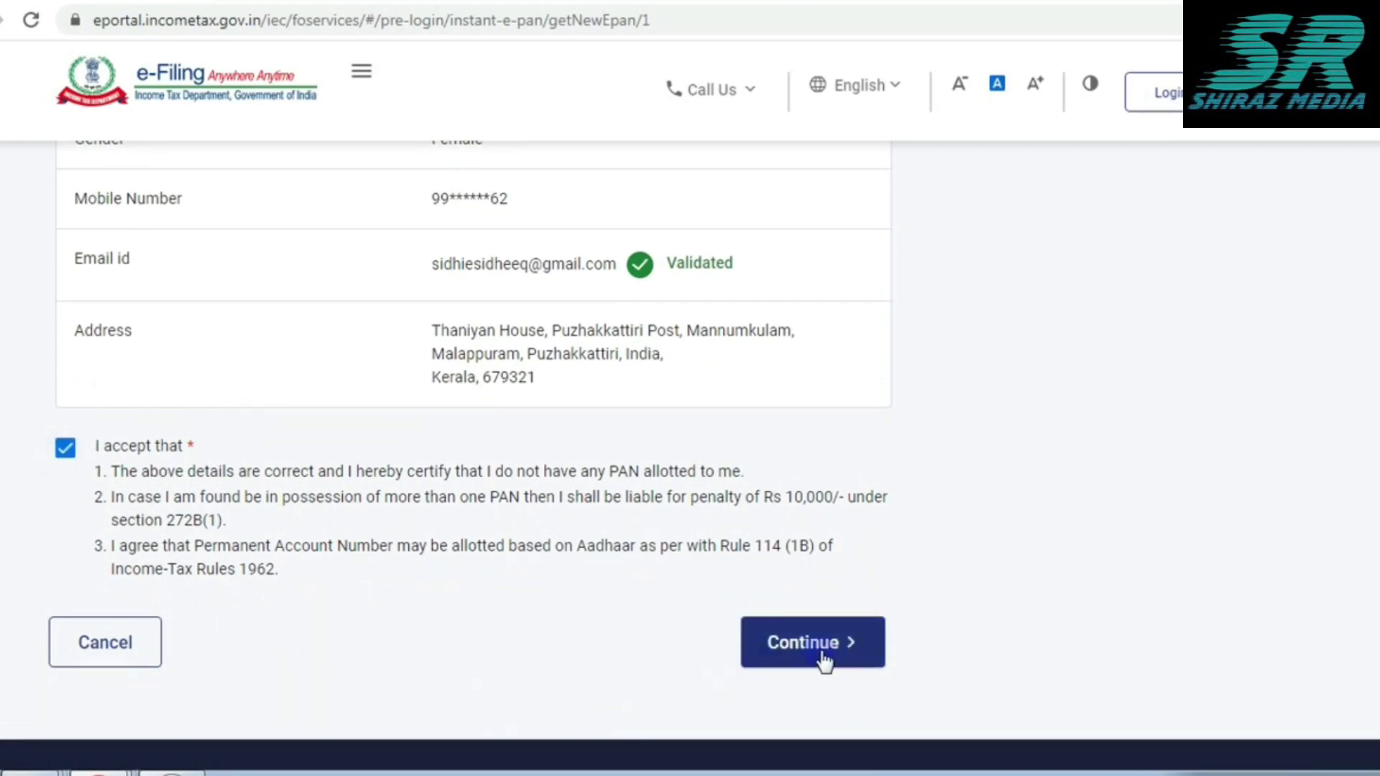
left_click(819, 651)
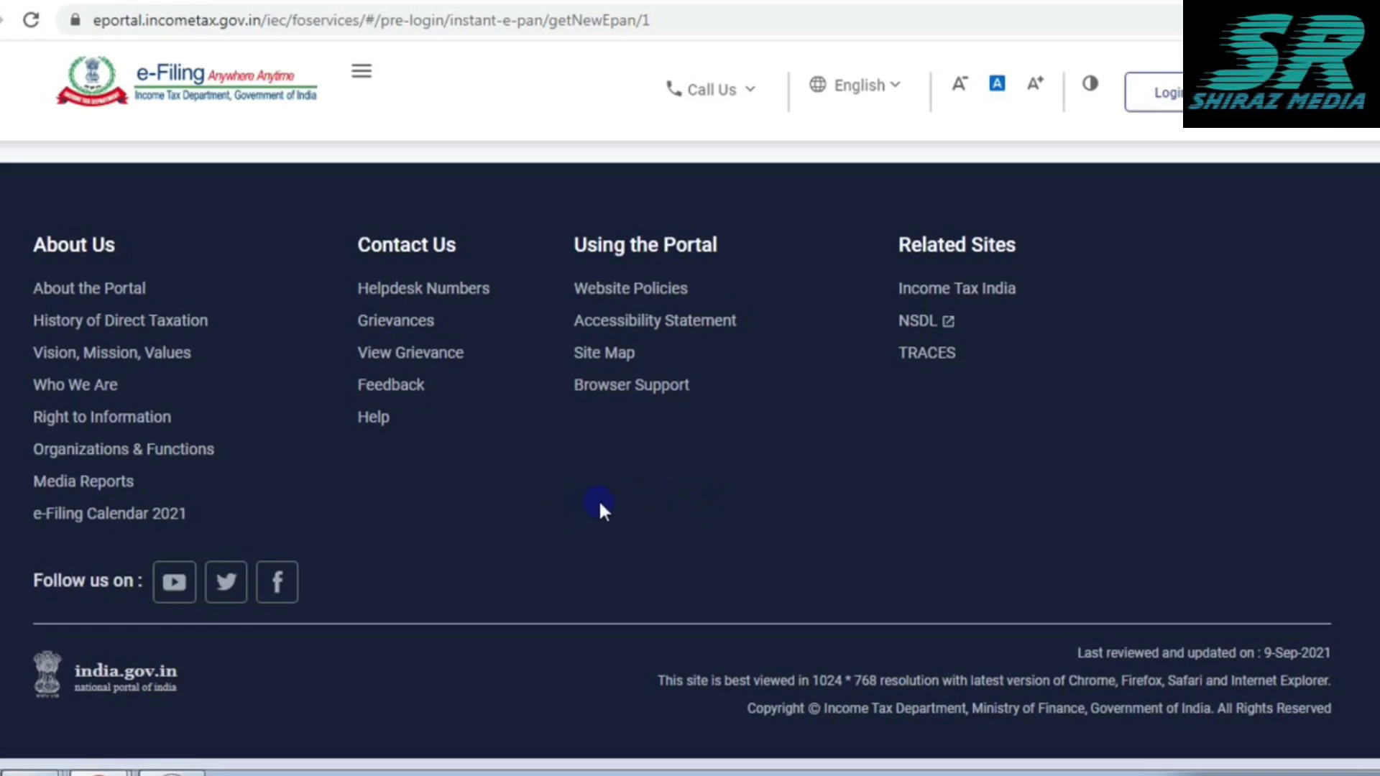
- Scroll up to review the success message and acknowledgement number, then down to Our Services
scroll(628, 507, "up", 3)
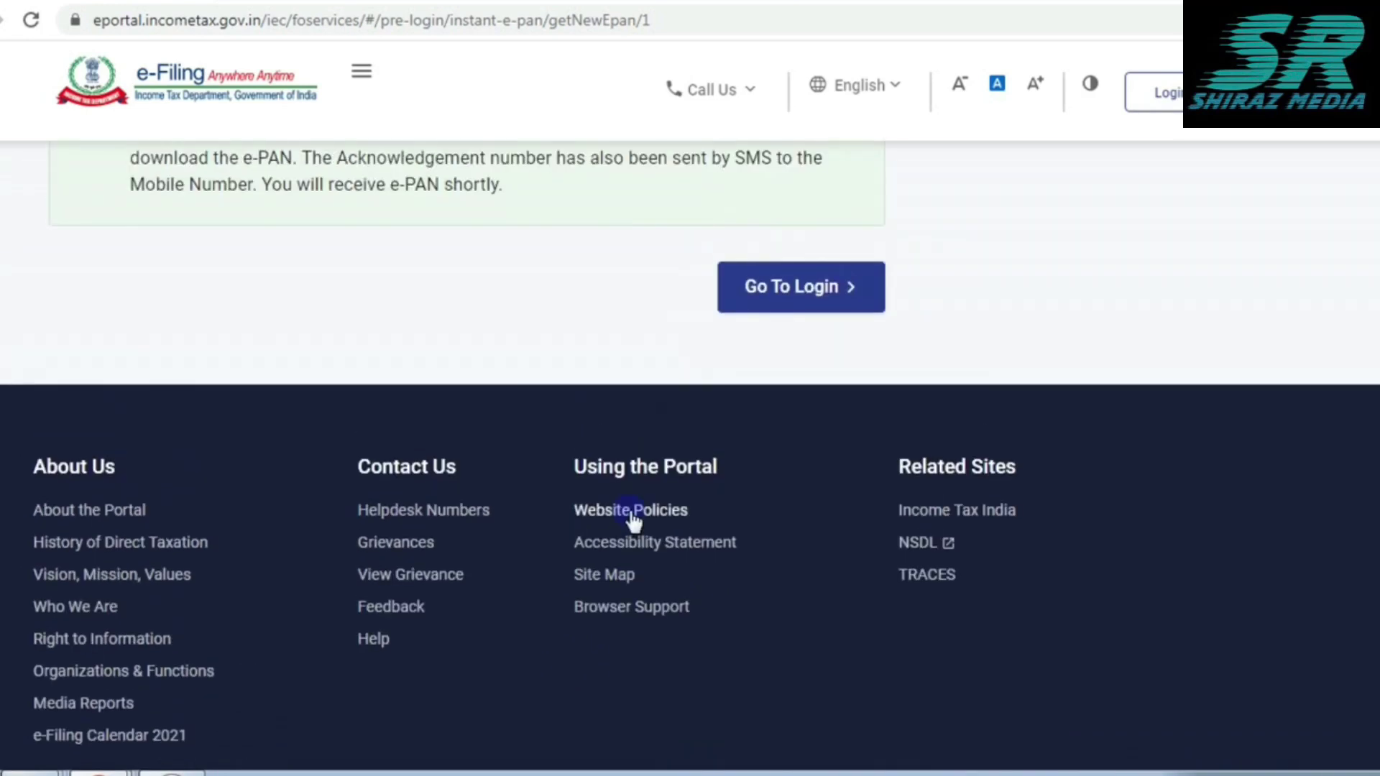
scroll(654, 497, "up", 1)
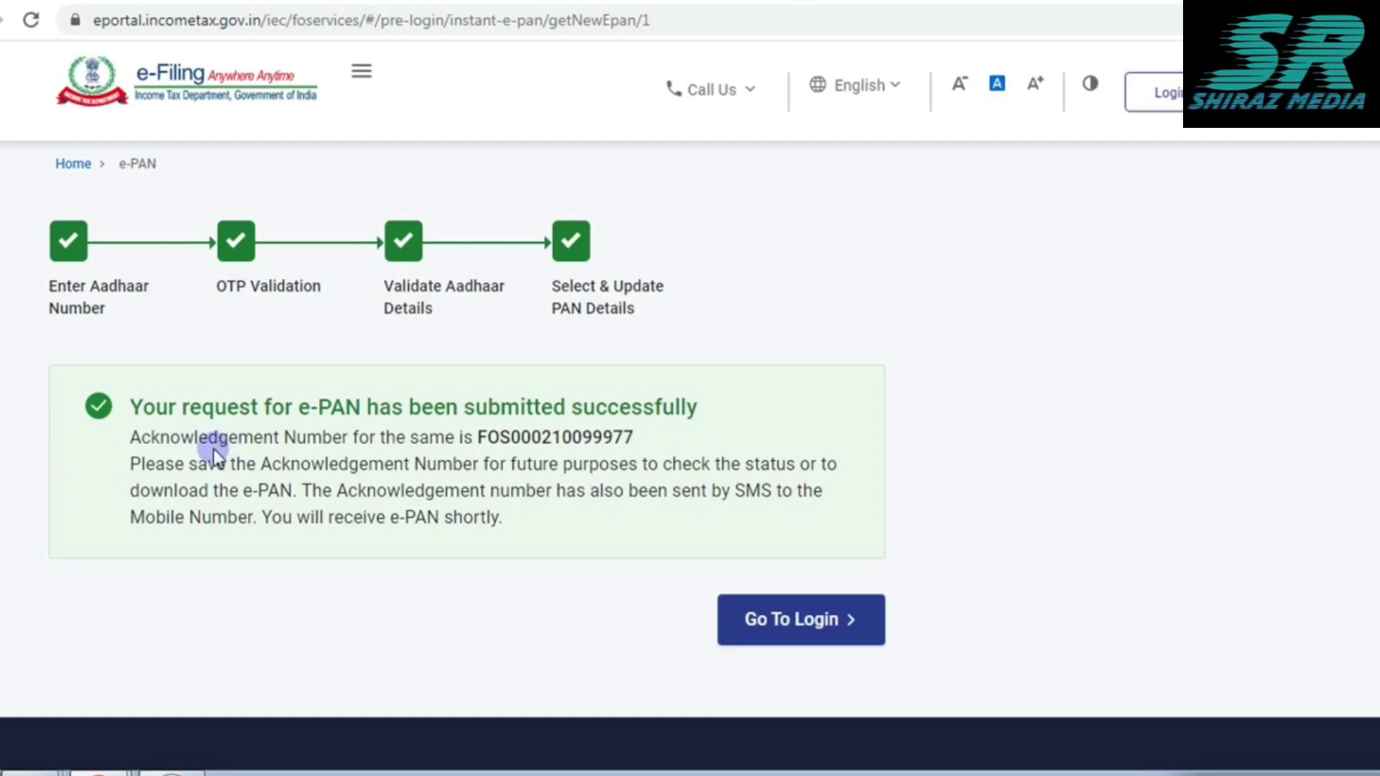
scroll(206, 455, "up", 1)
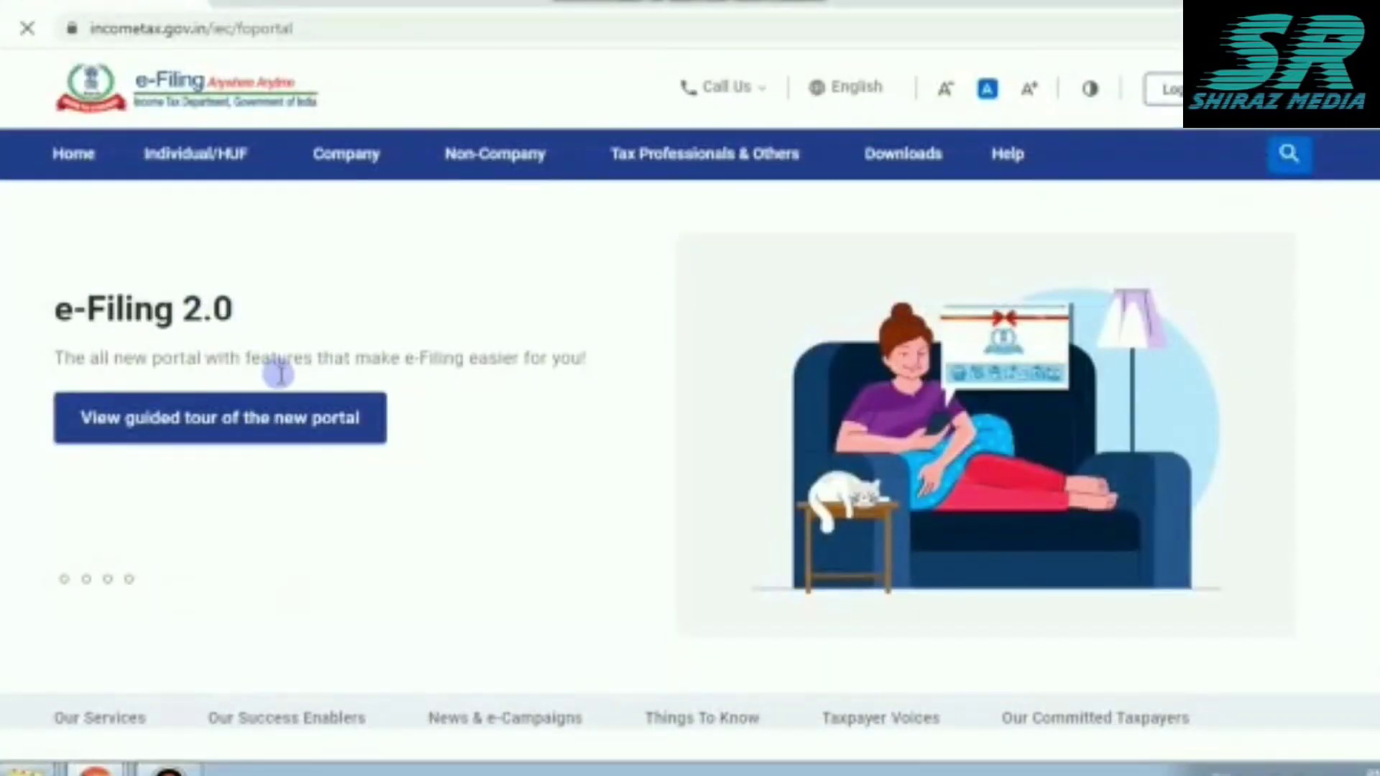
scroll(394, 440, "down", 5)
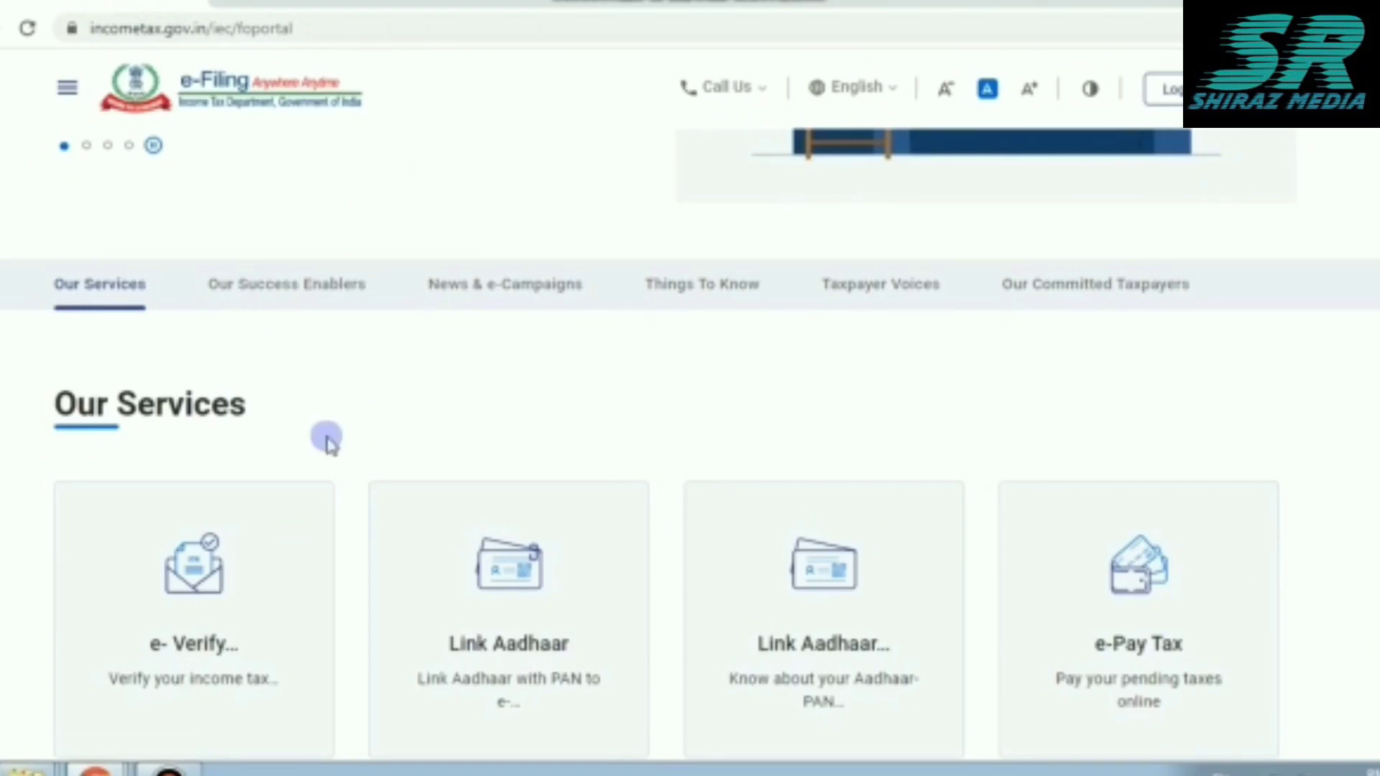
- Expand the service cards again and open the Instant E-PAN service
scroll(324, 437, "down", 10)
left_click(679, 324)
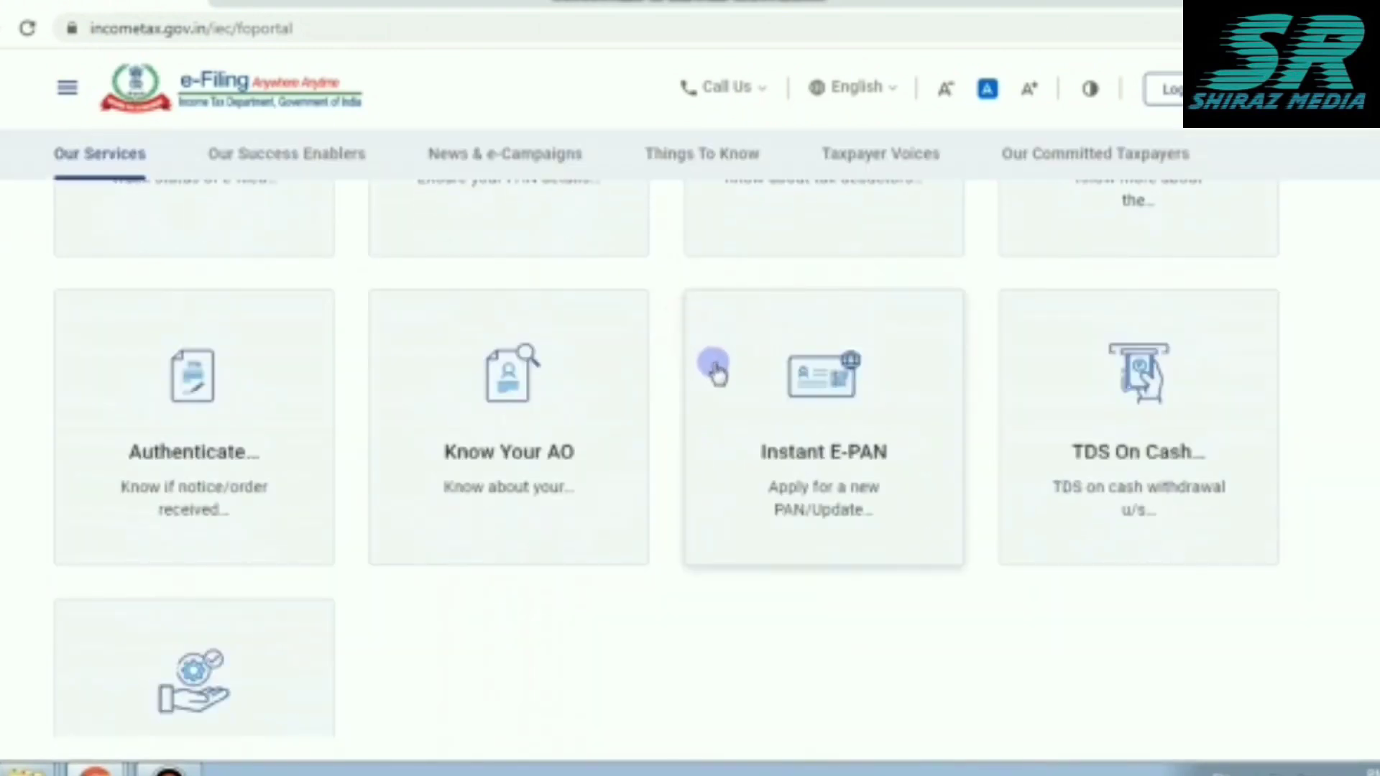
scroll(712, 374, "down", 5)
scroll(564, 410, "up", 3)
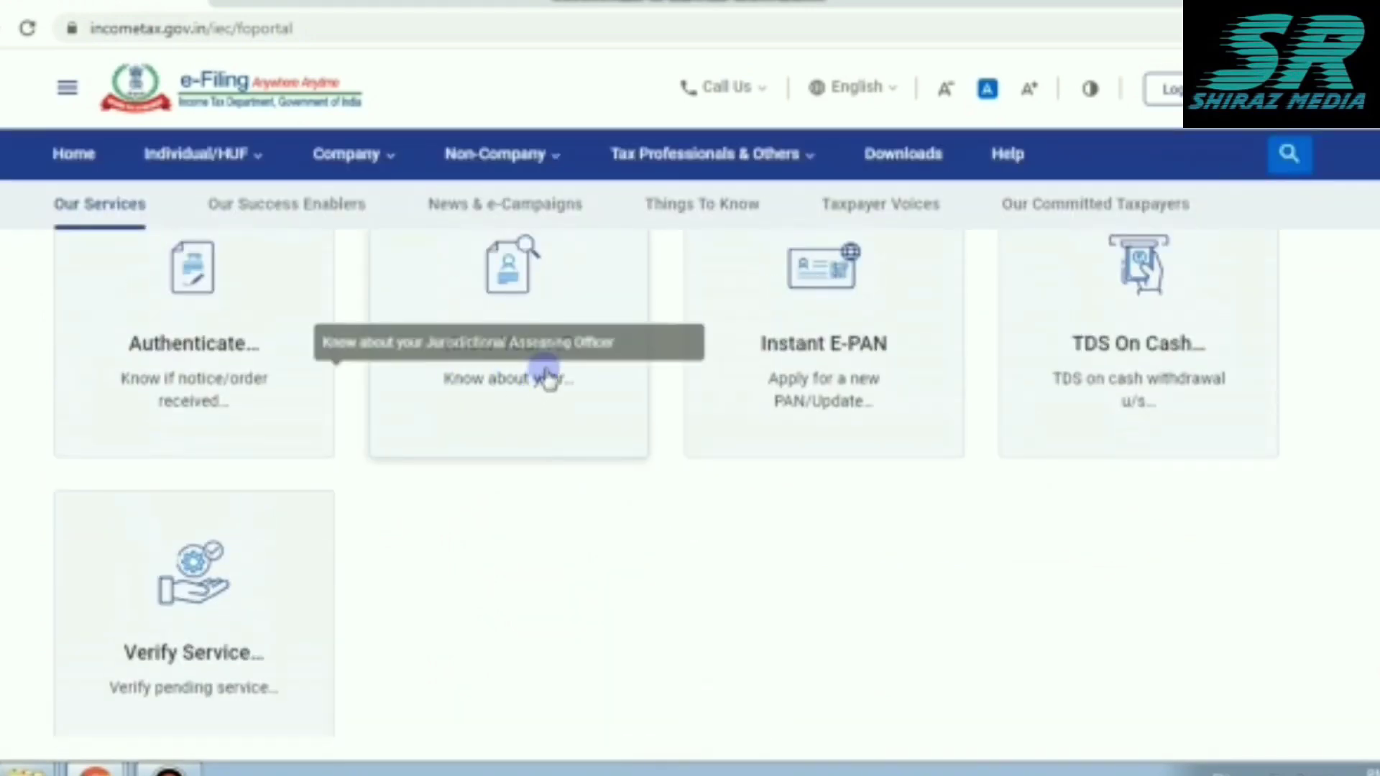
left_click(832, 372)
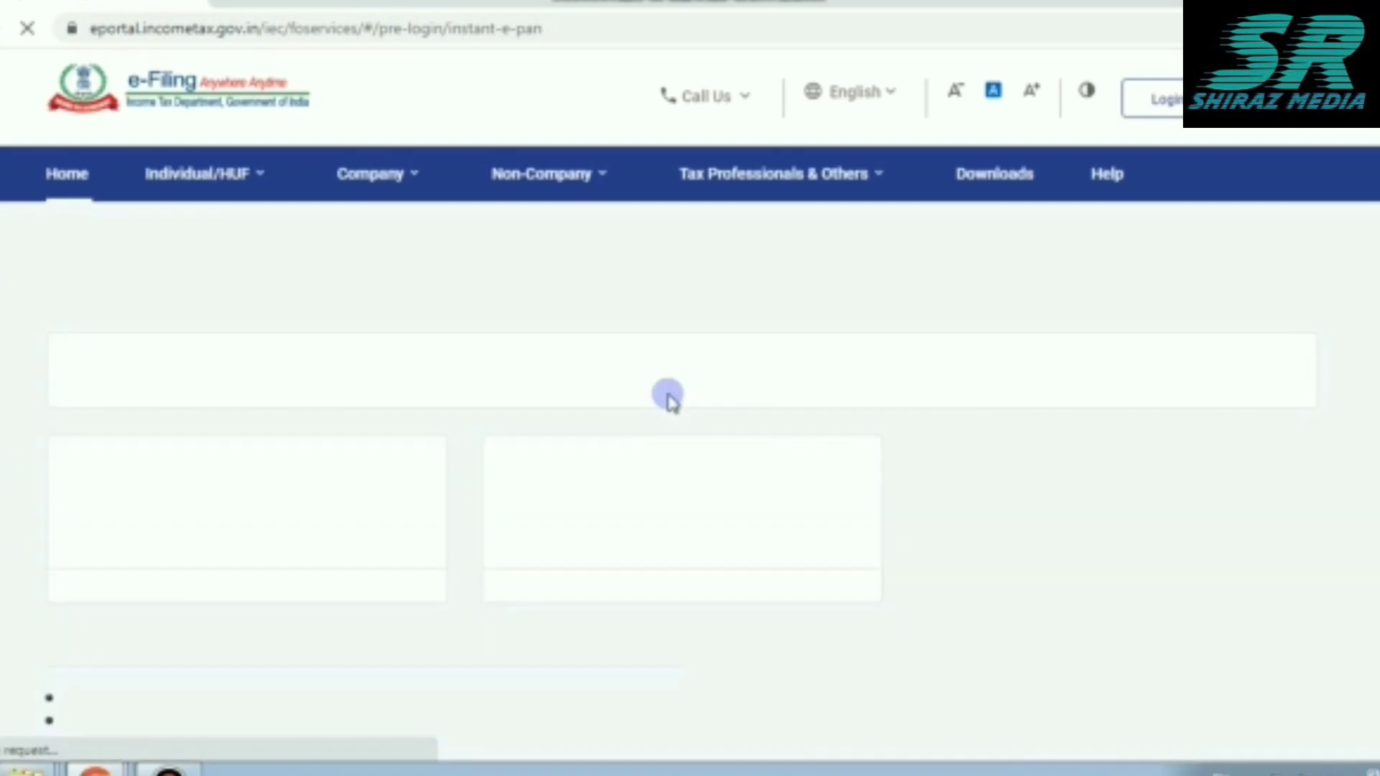
- Choose Check Status/ Download PAN and begin entering the Aadhaar number
scroll(611, 402, "down", 3)
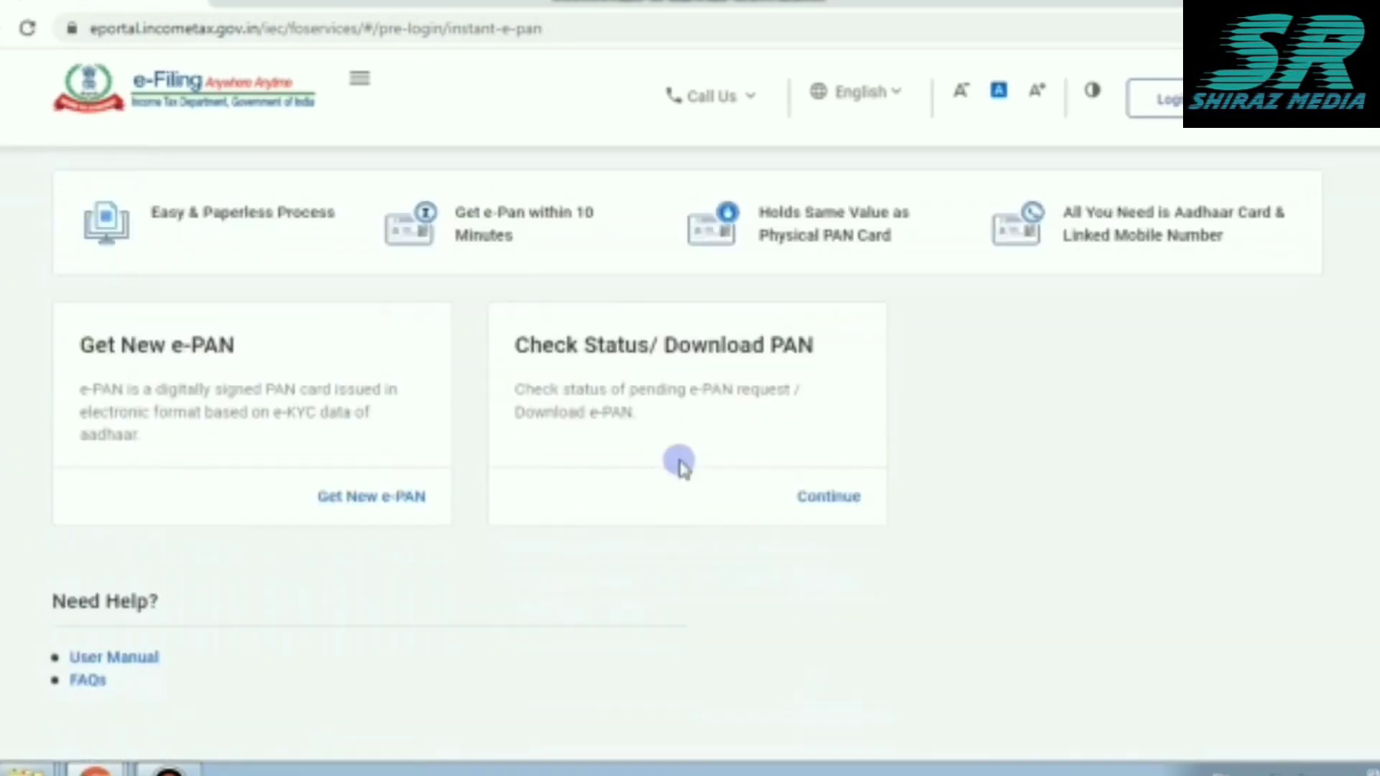
left_click(830, 512)
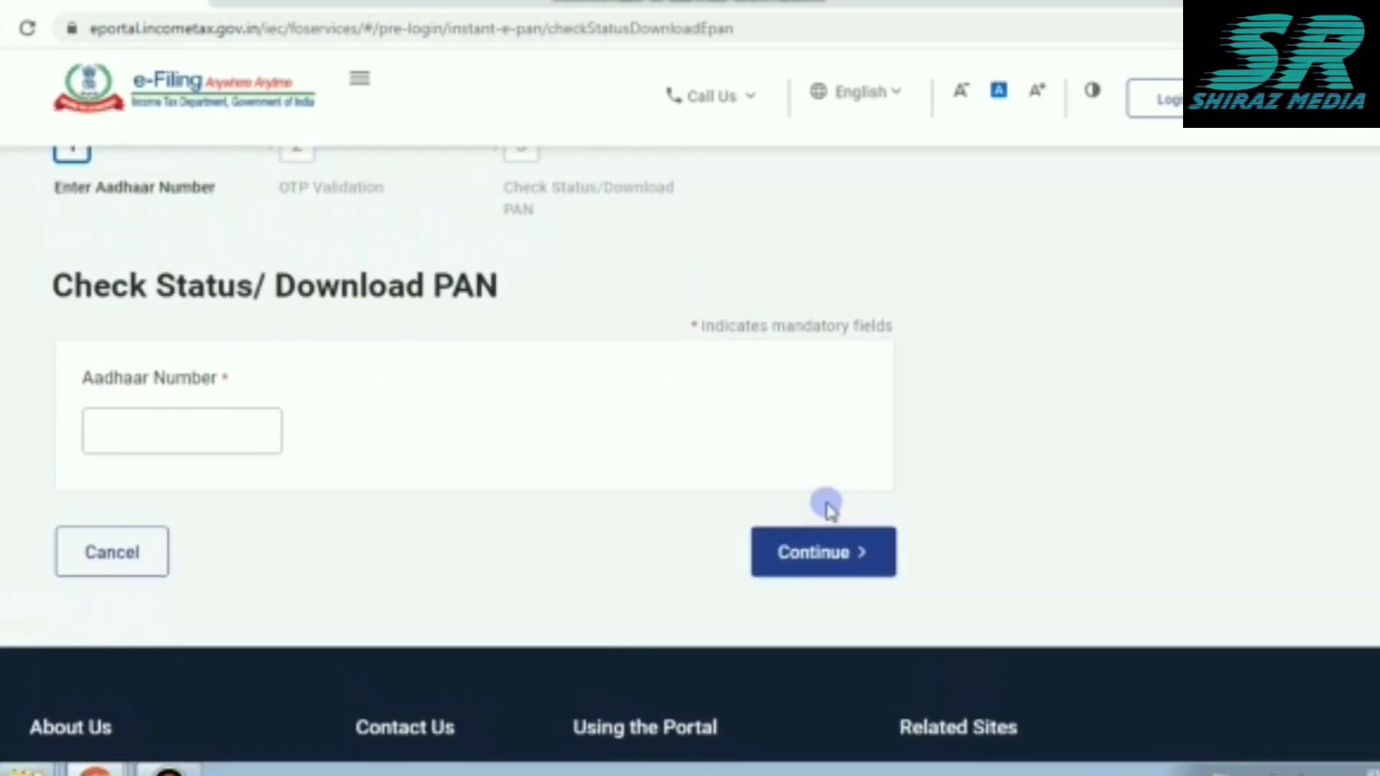
left_click(243, 429)
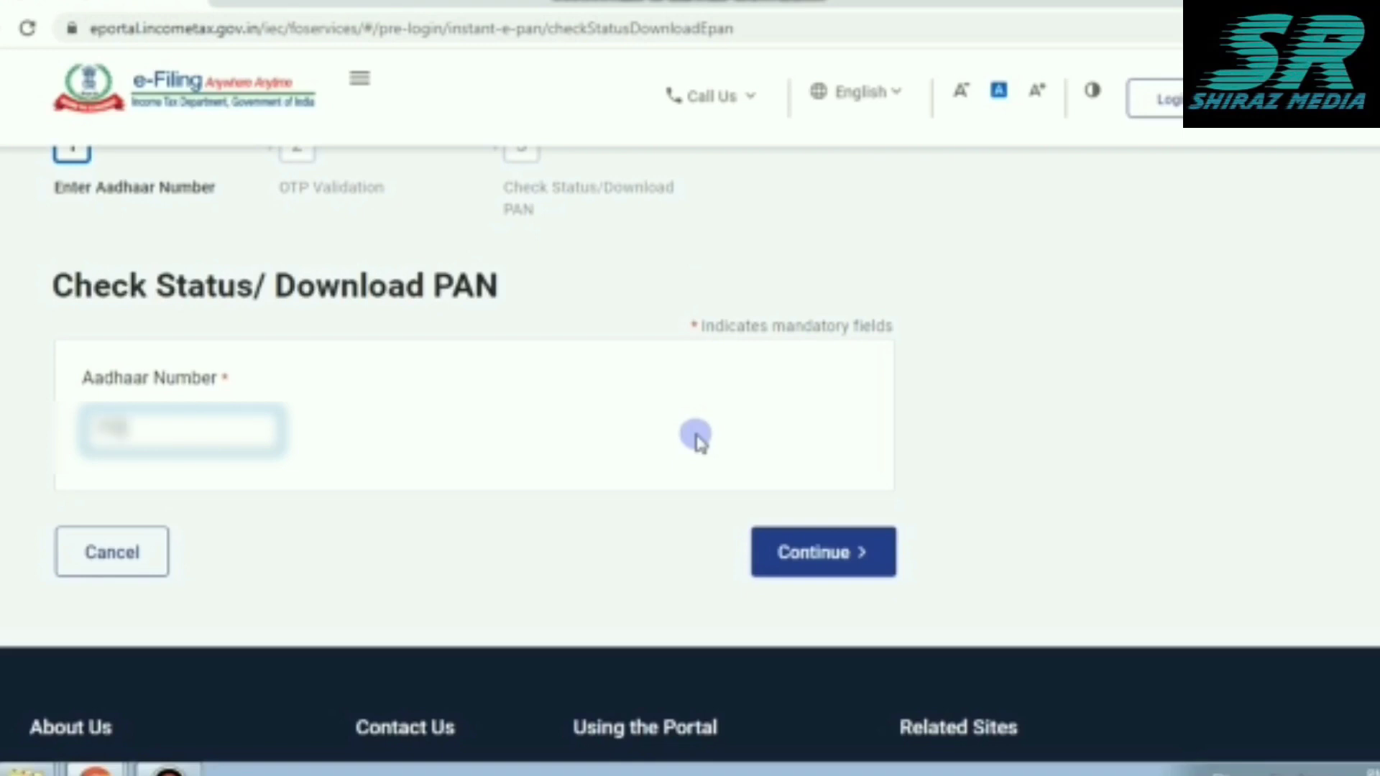
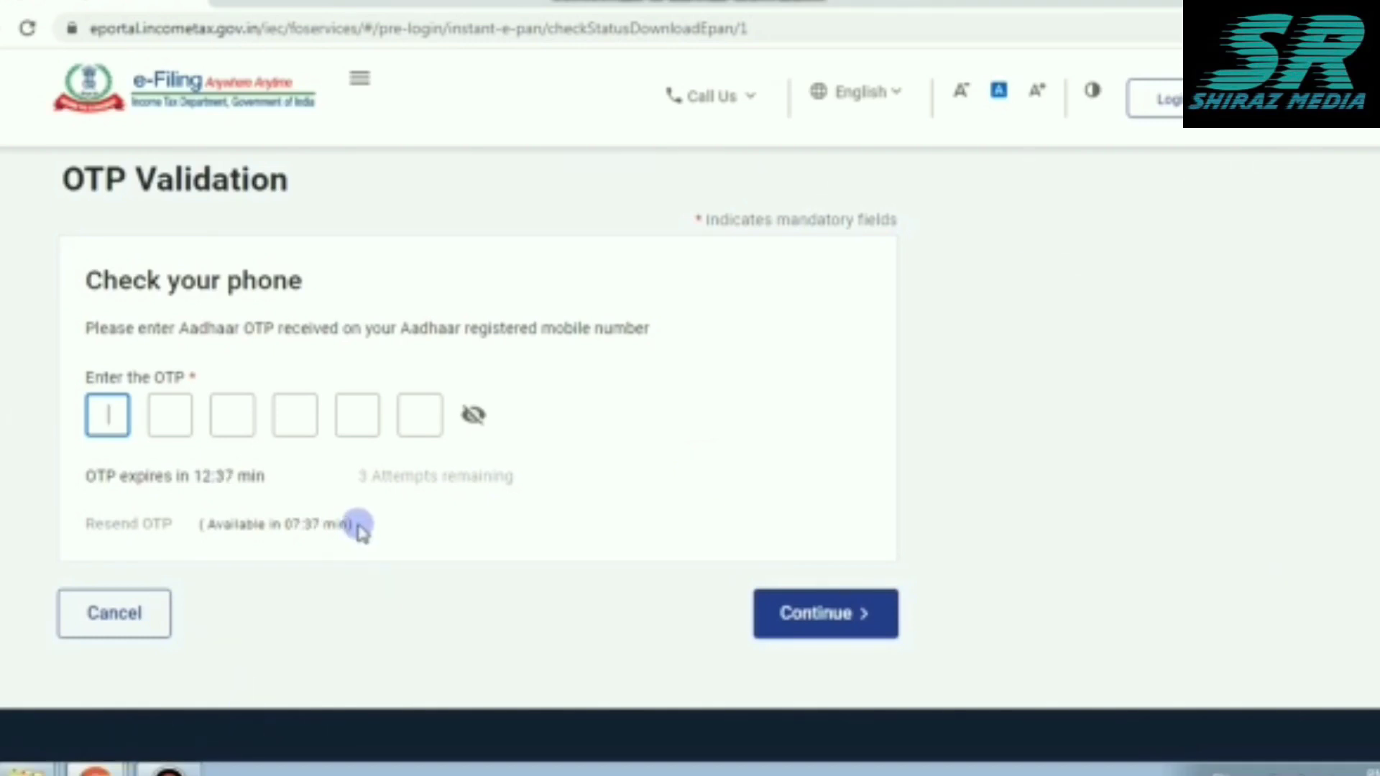
- Enter the Aadhaar OTP and submit it to see e-PAN allotted on 09-Sep-2021
type("••••")
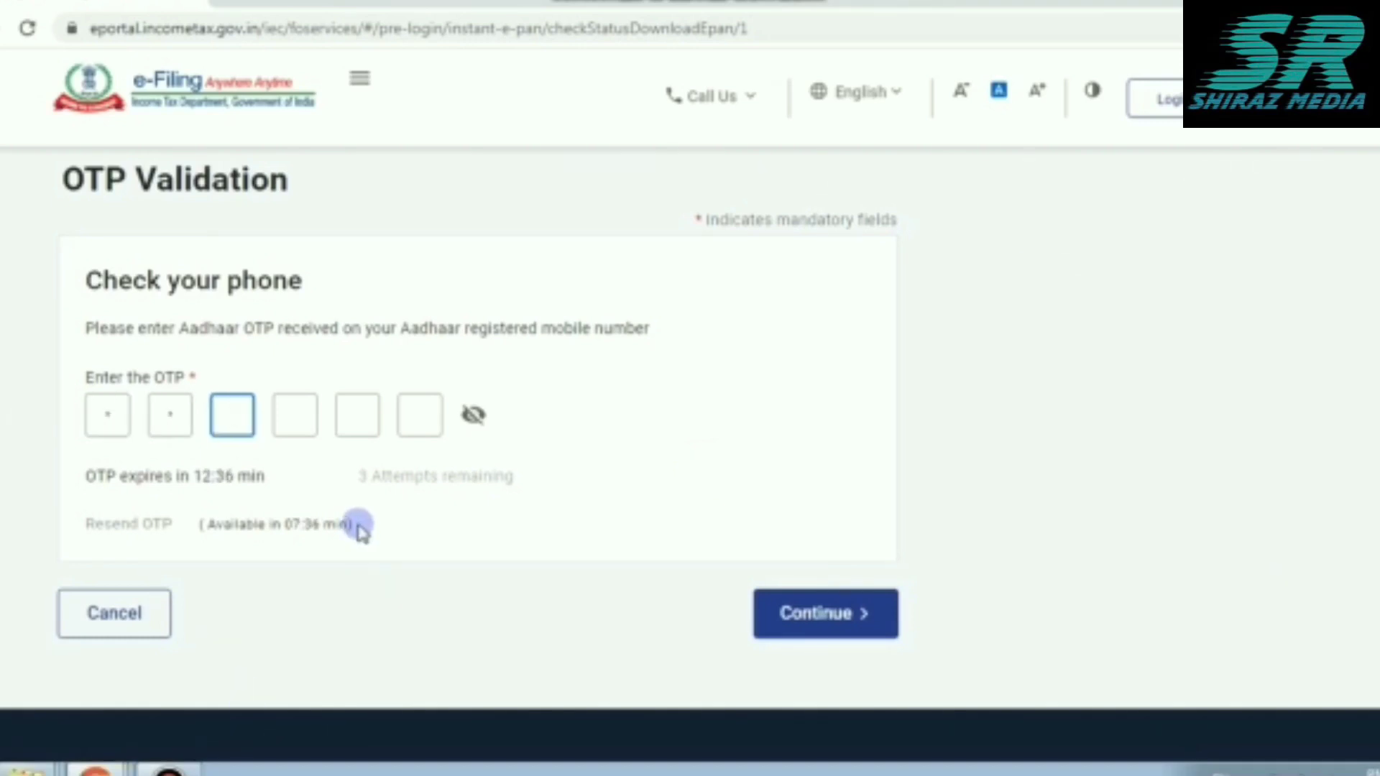
type("•")
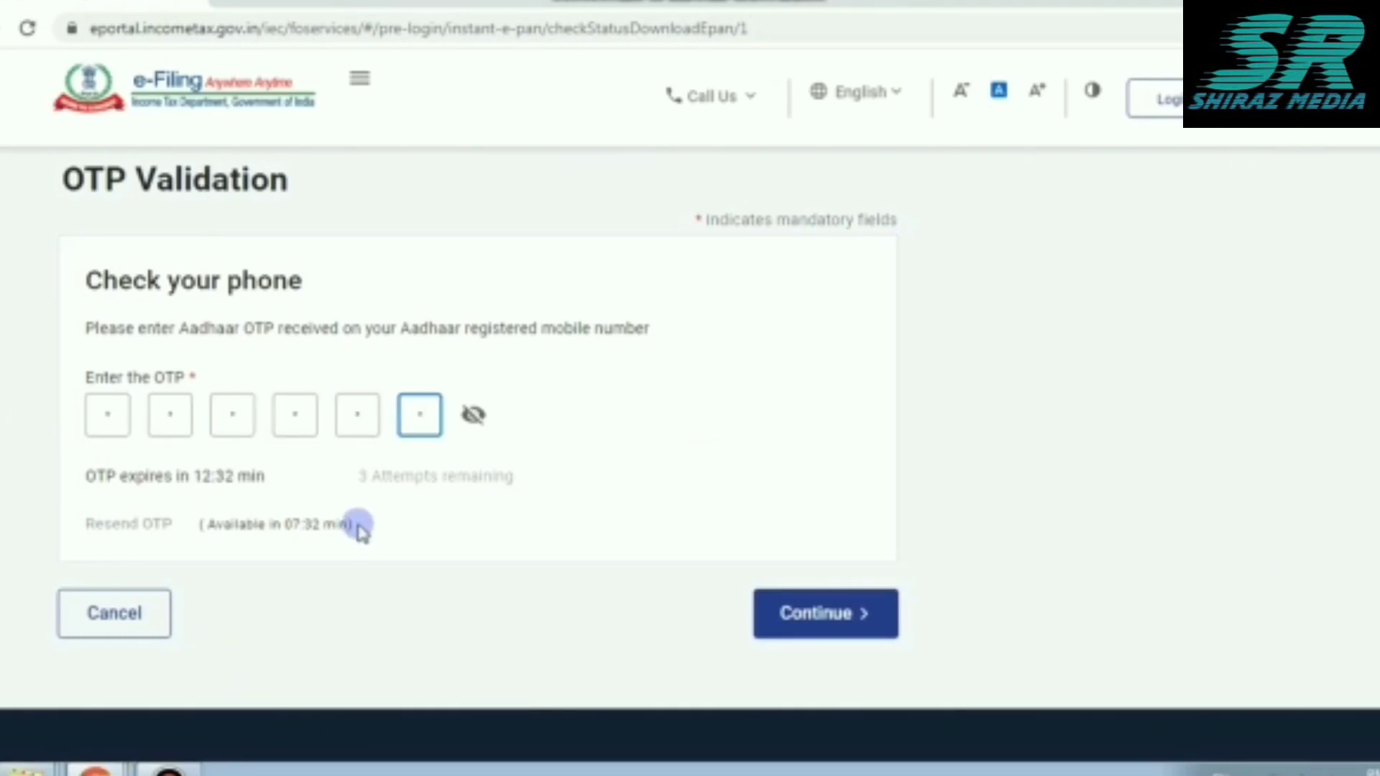
left_click(815, 623)
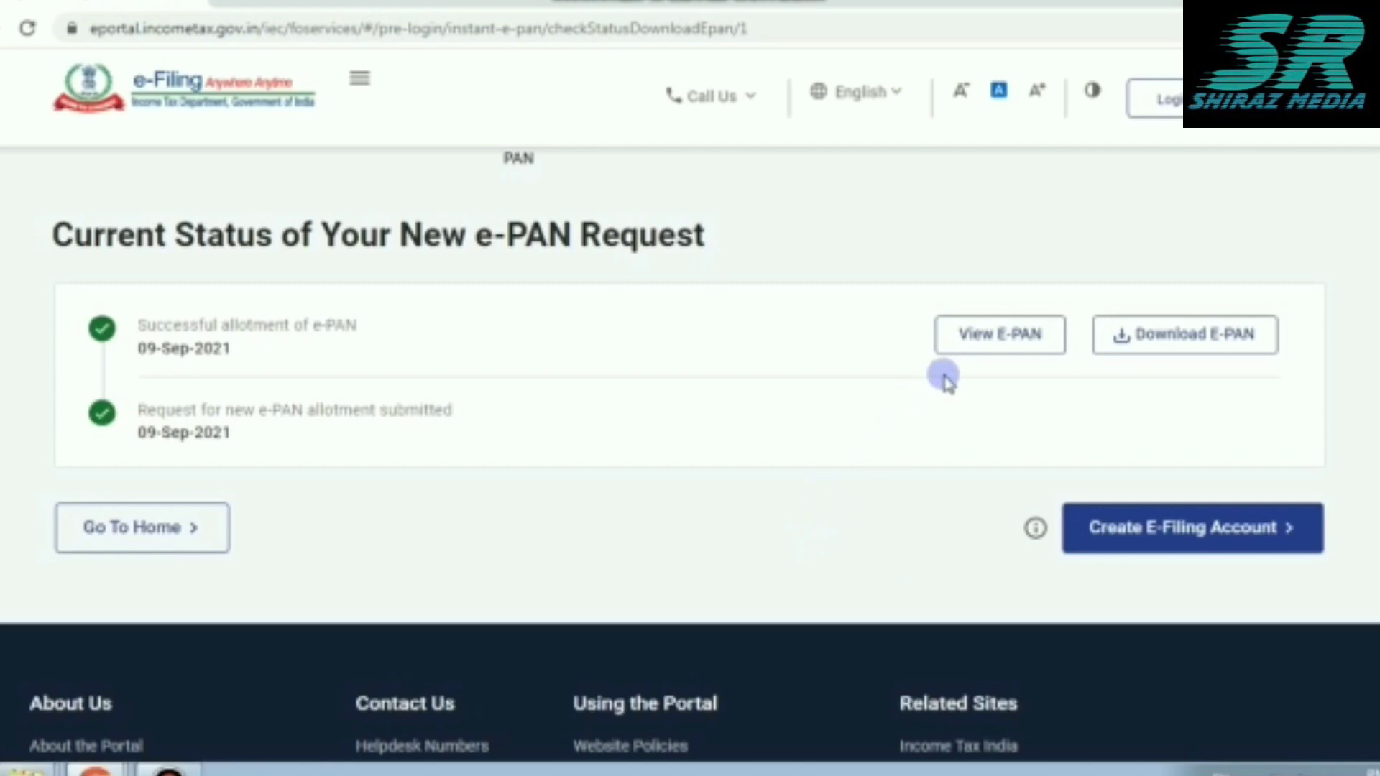
- Preview the allotted e-PAN PDF, then return to the e-PAN request status page
left_click(1004, 351)
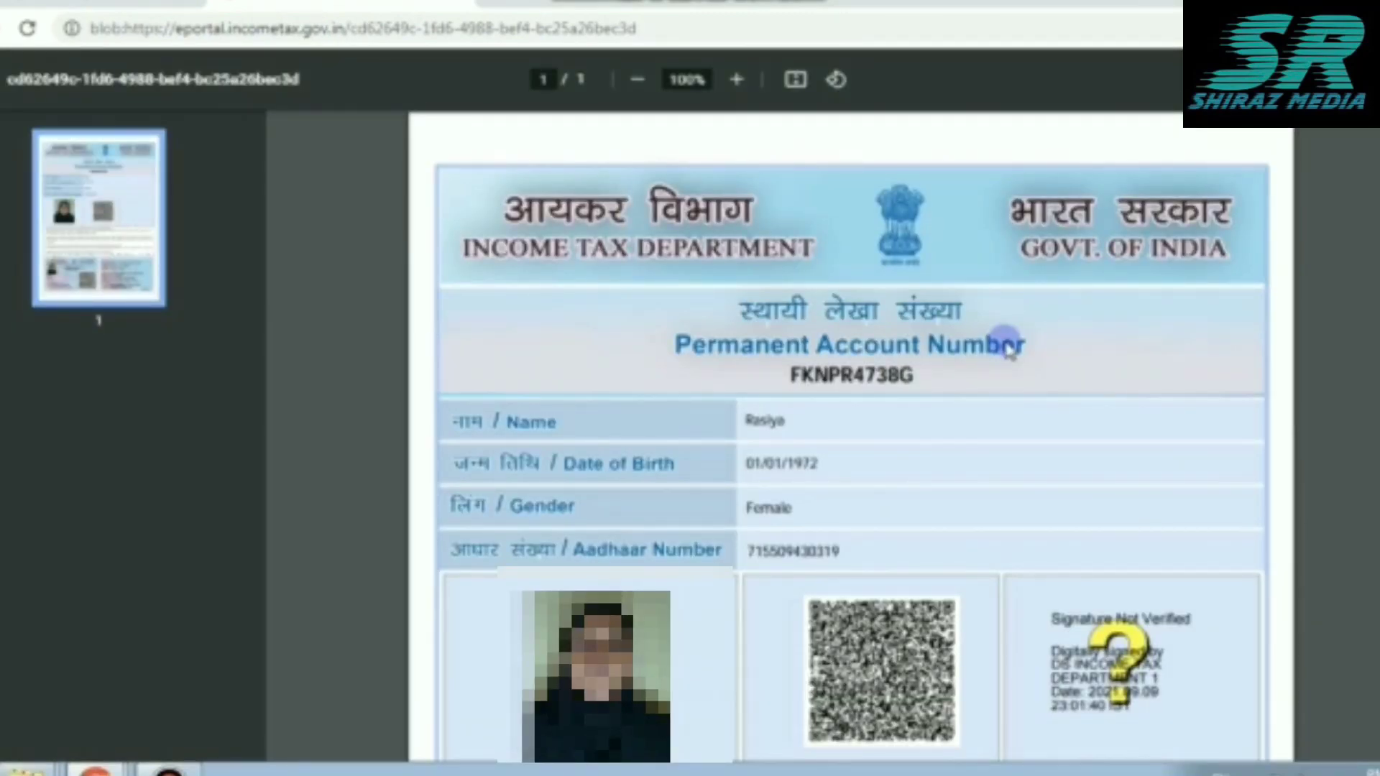
scroll(1008, 349, "down", 8)
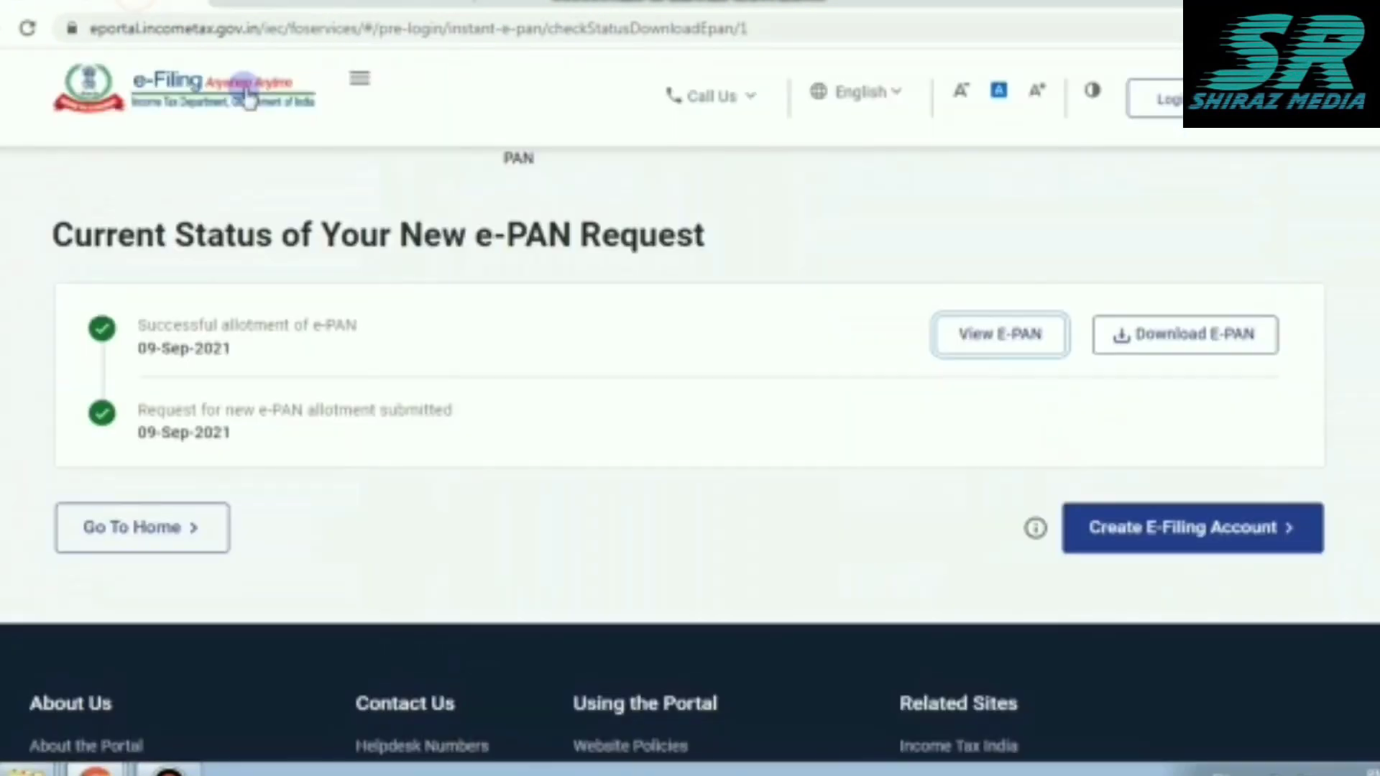
left_click(1139, 336)
- Download the allotted e-PAN PDF and open it from the browser's download bar
left_click(1142, 332)
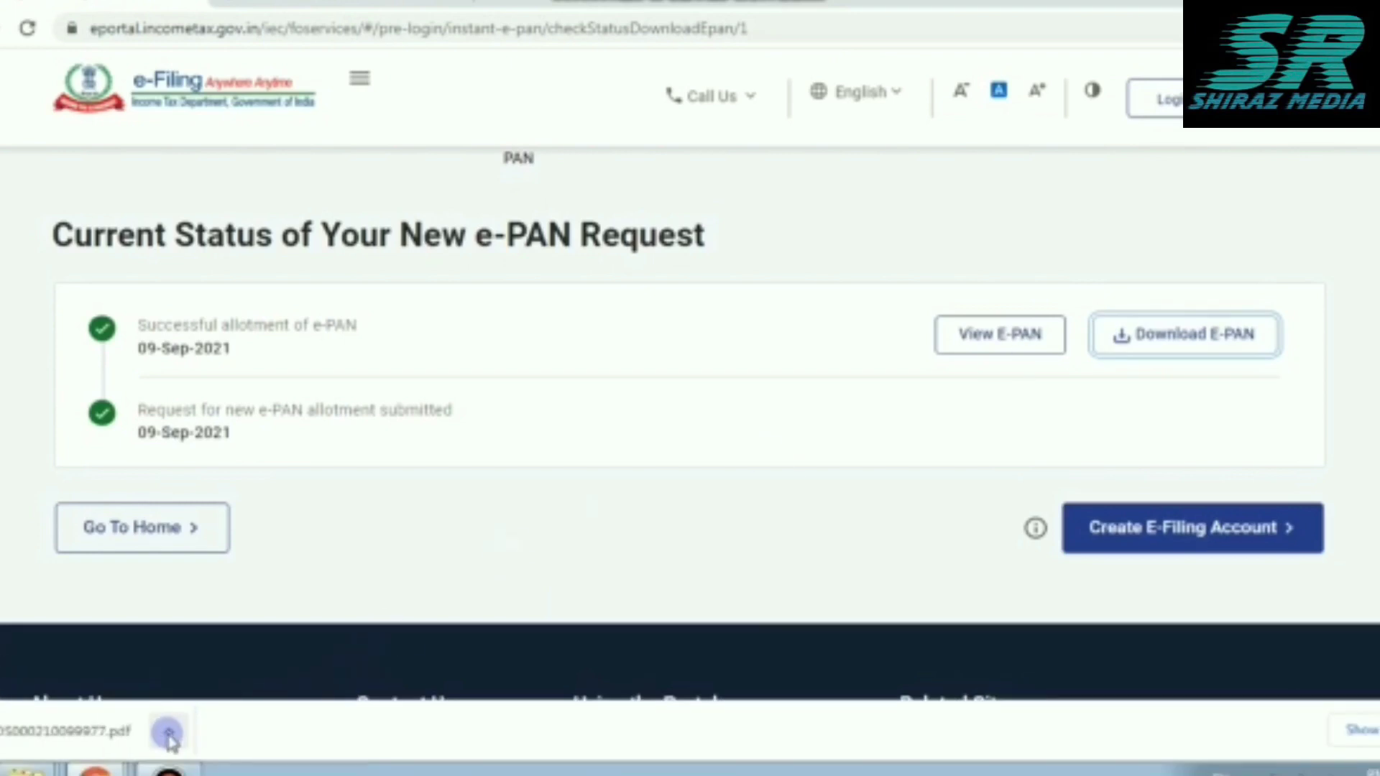
left_click(173, 733)
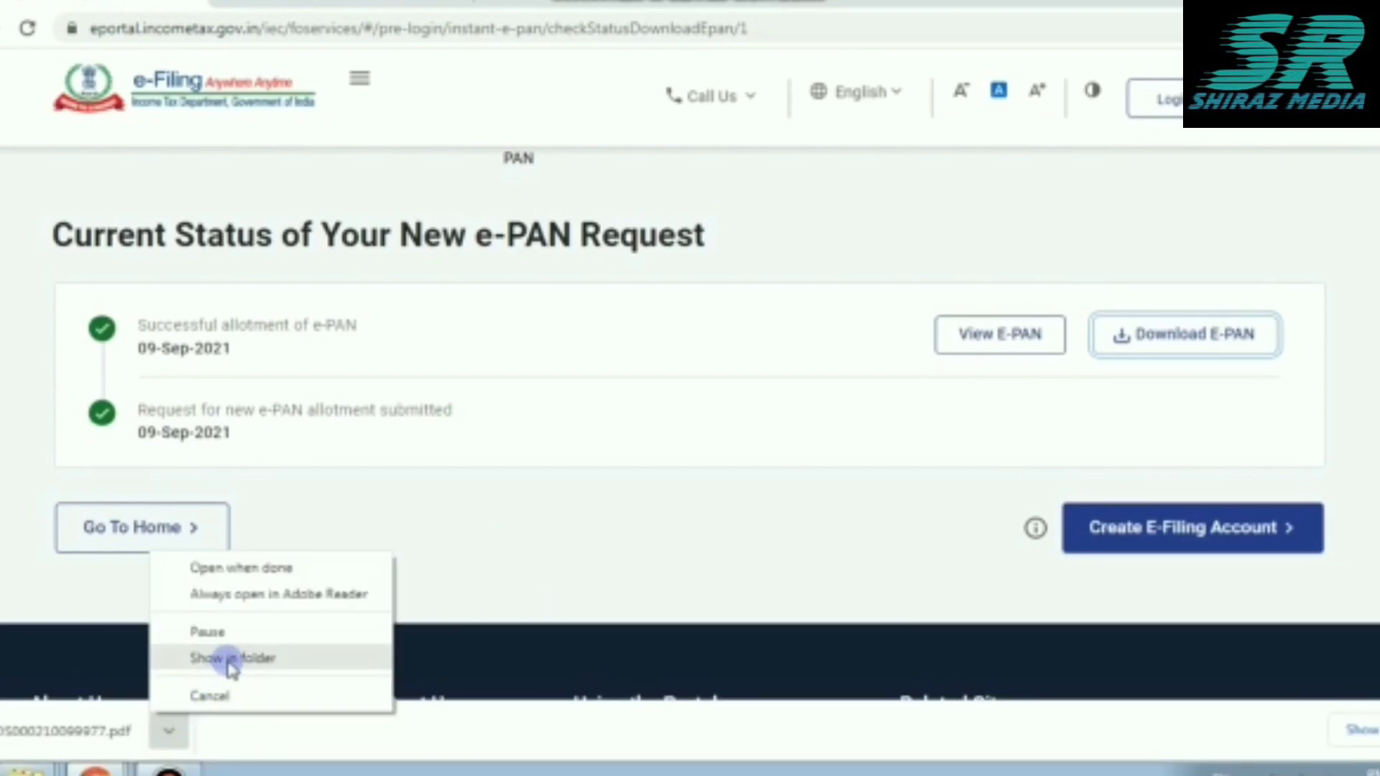
left_click(65, 733)
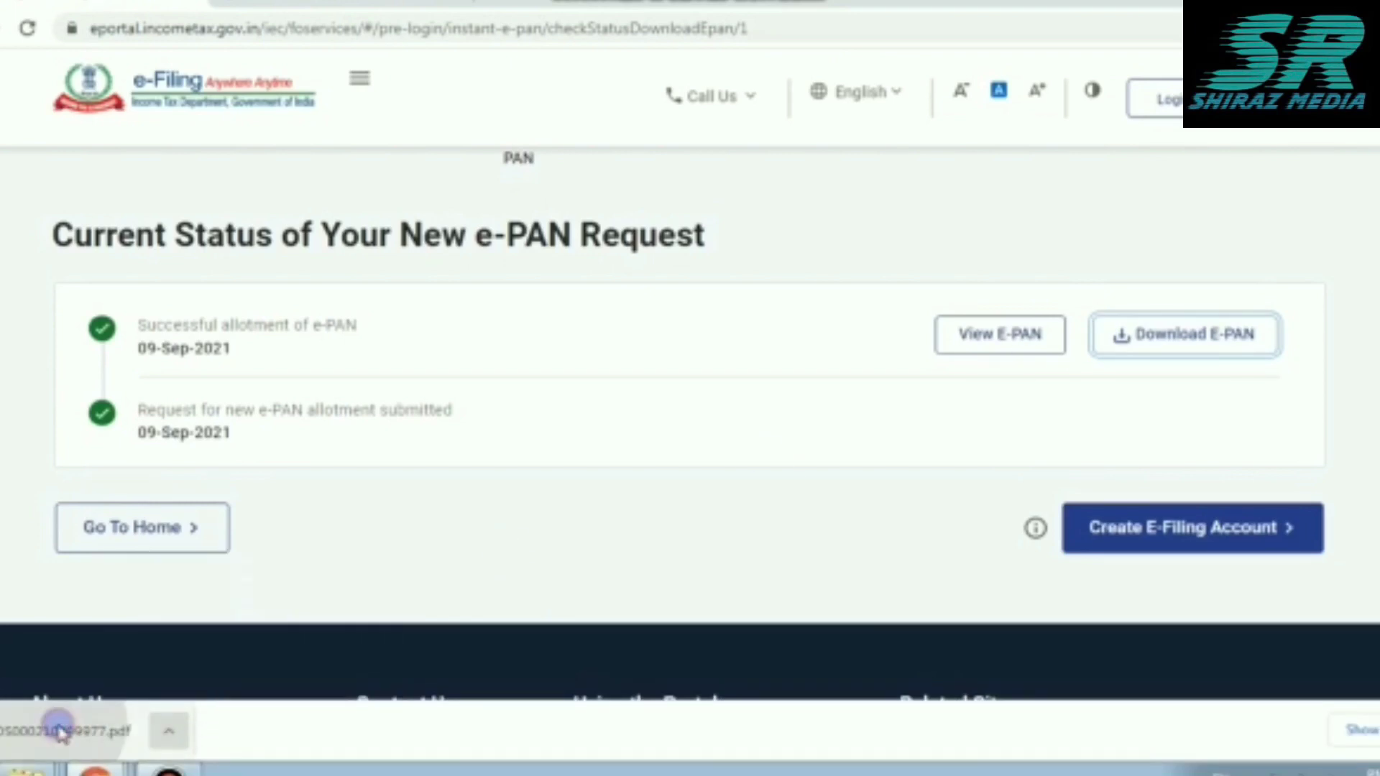
left_click(129, 730)
left_click(168, 729)
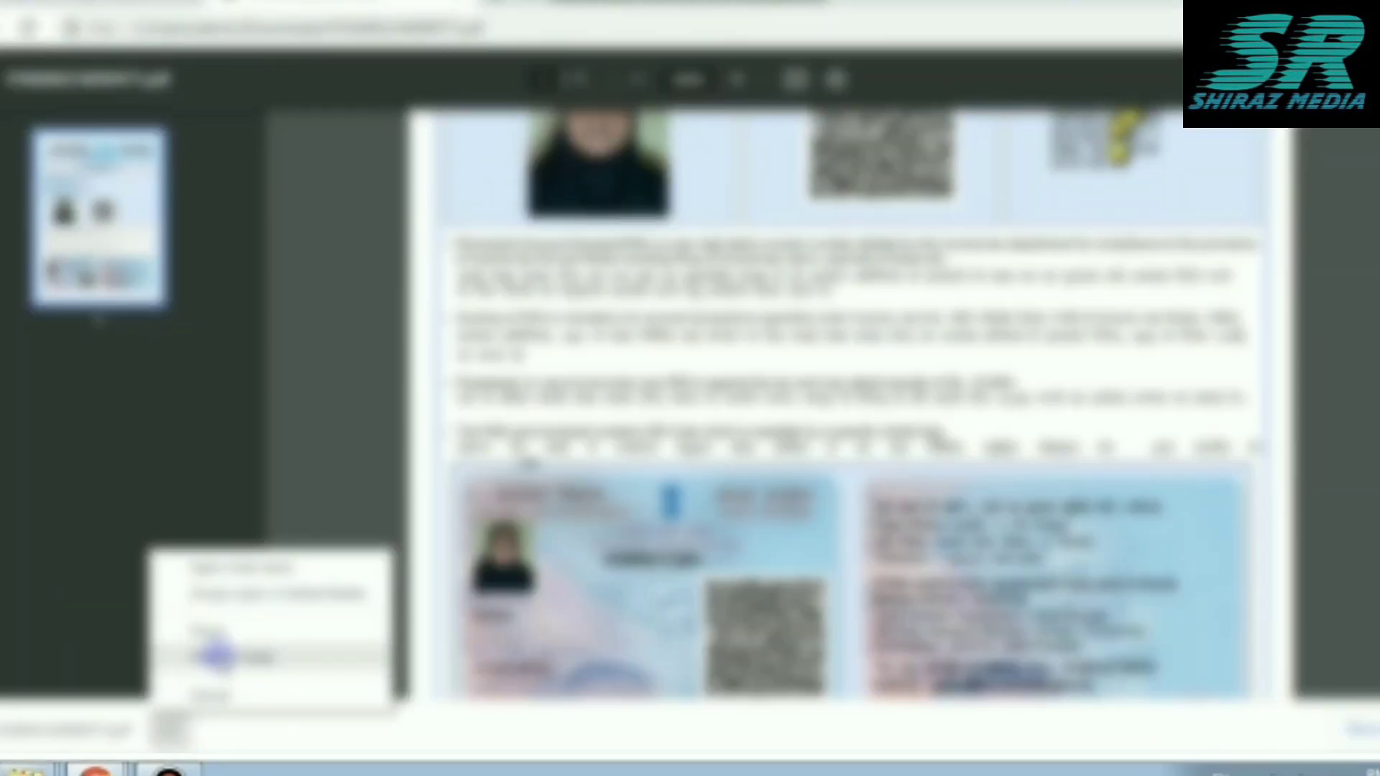
- Inspect the e-PAN's 'Signature Not Verified' box in Chrome's viewer, then reopen the PDF in Adobe Acrobat Reader
left_click(228, 653)
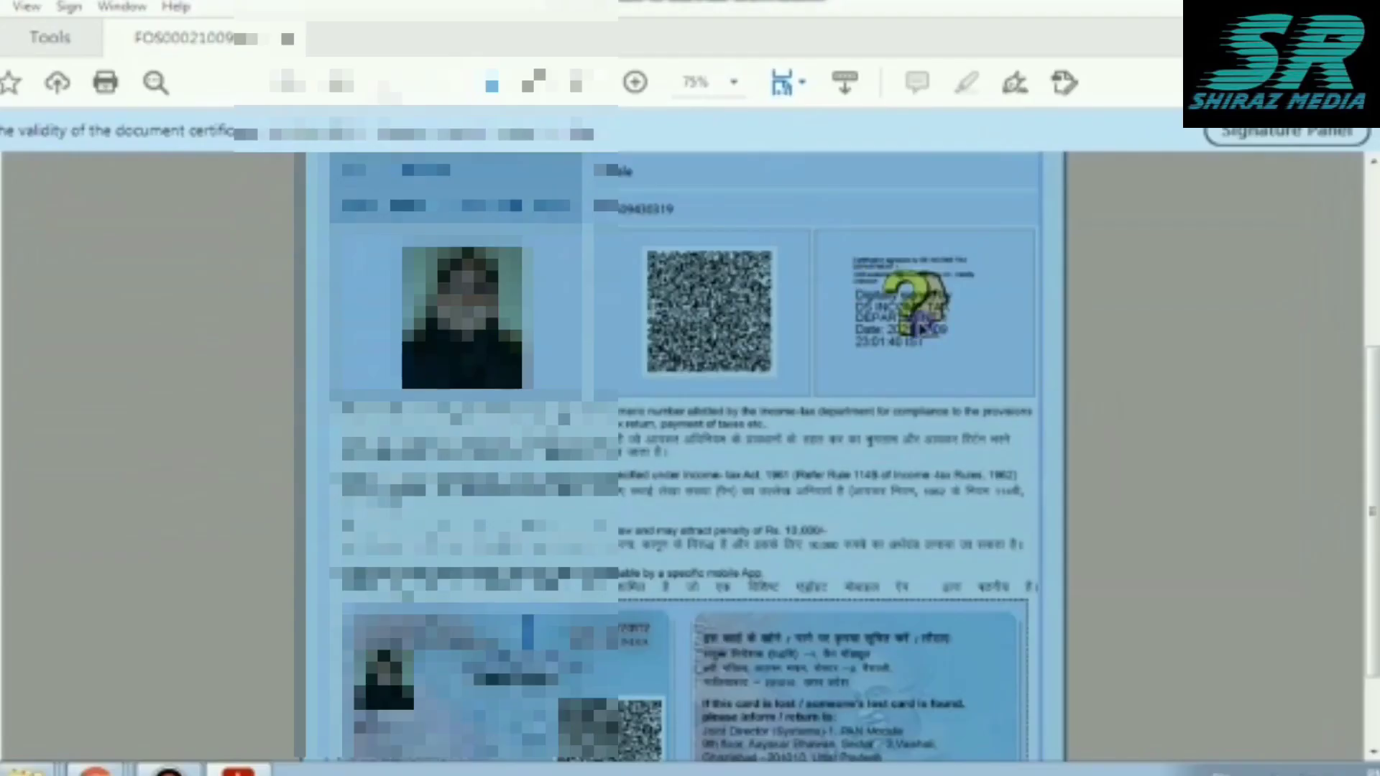
left_click(922, 327)
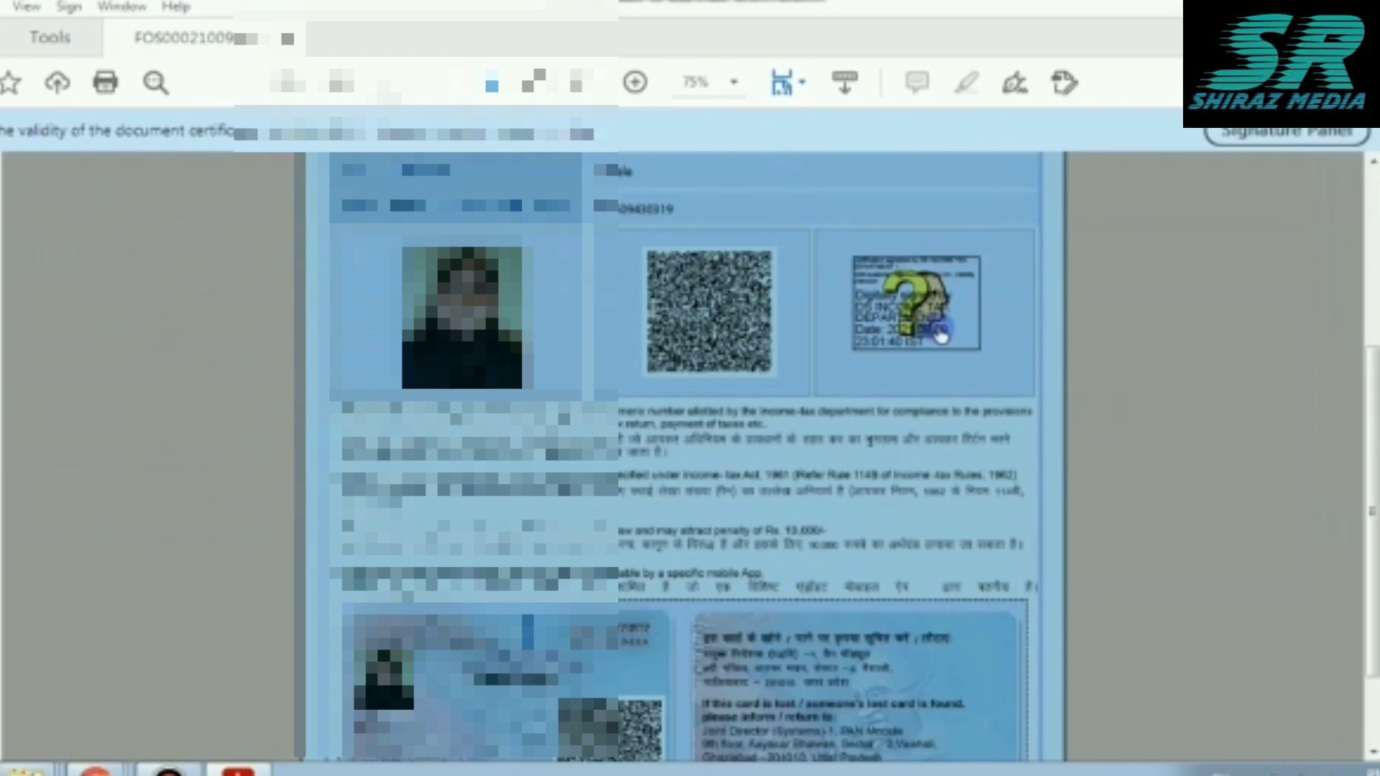
- Open the e-PAN signature's properties and show the signer certificate's trust settings
left_click(1052, 306)
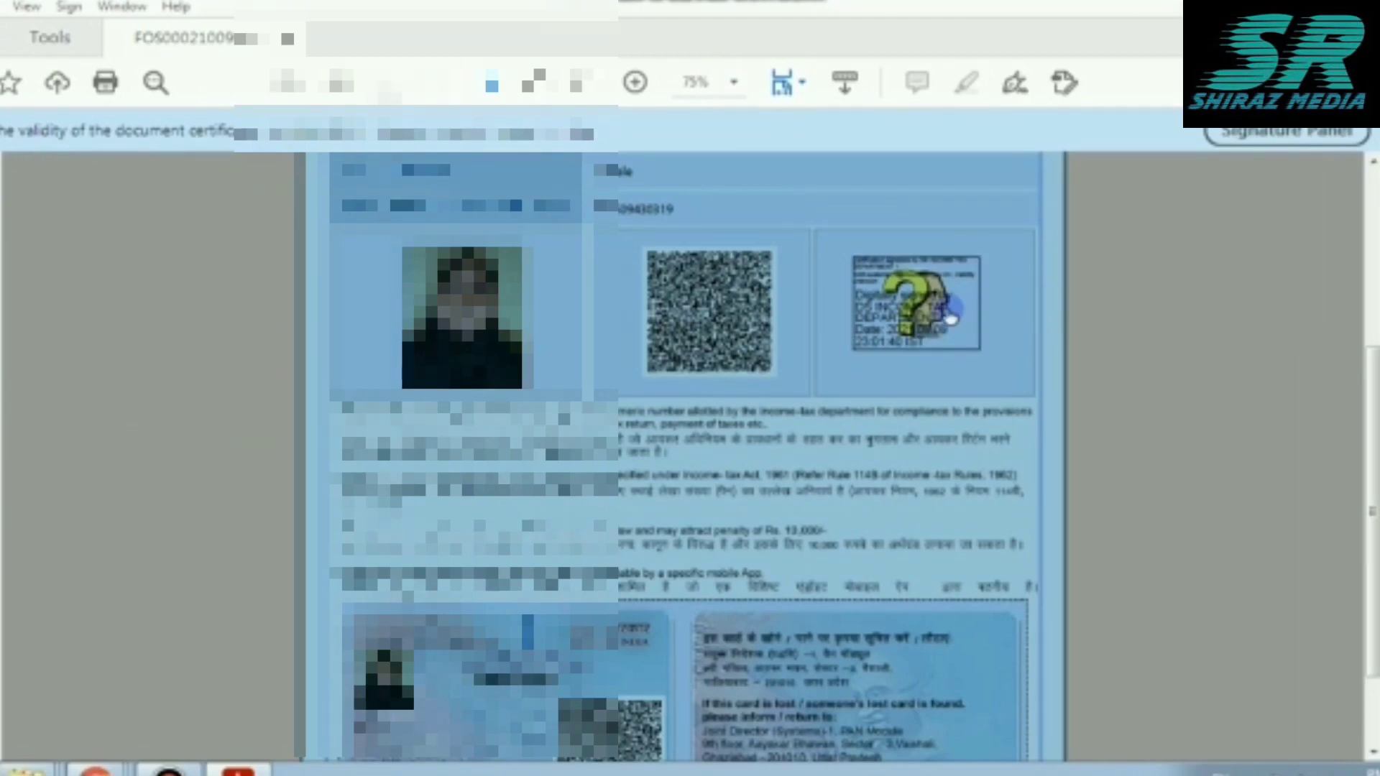
left_click(898, 312)
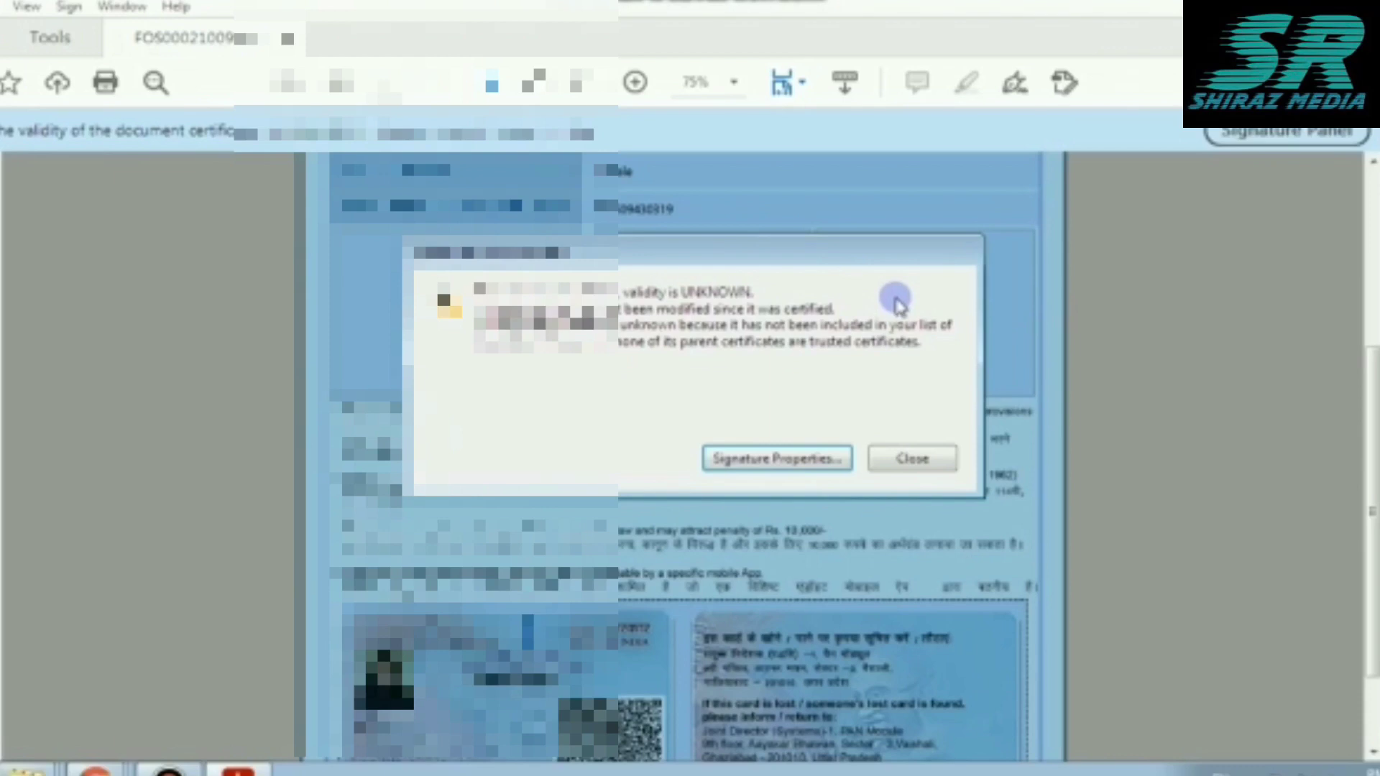
left_click(770, 459)
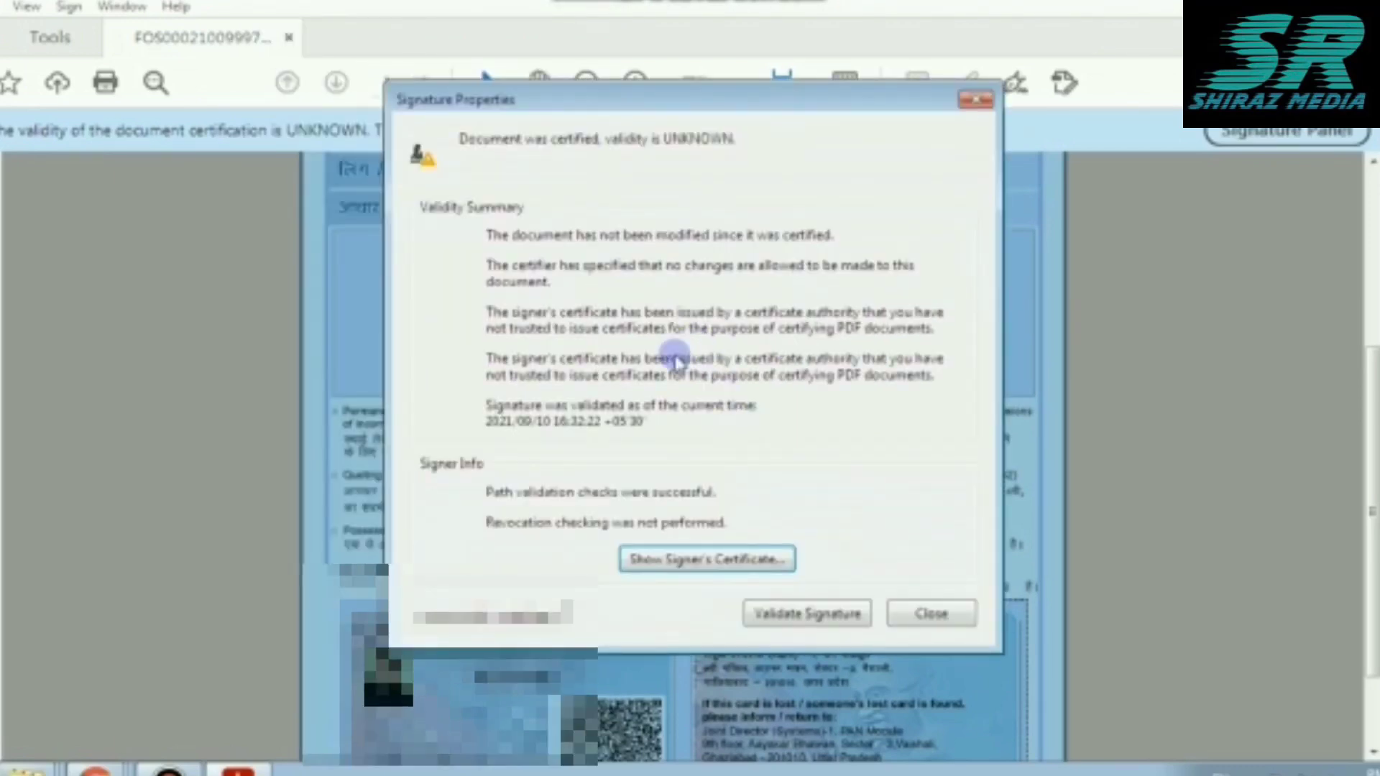
left_click(717, 559)
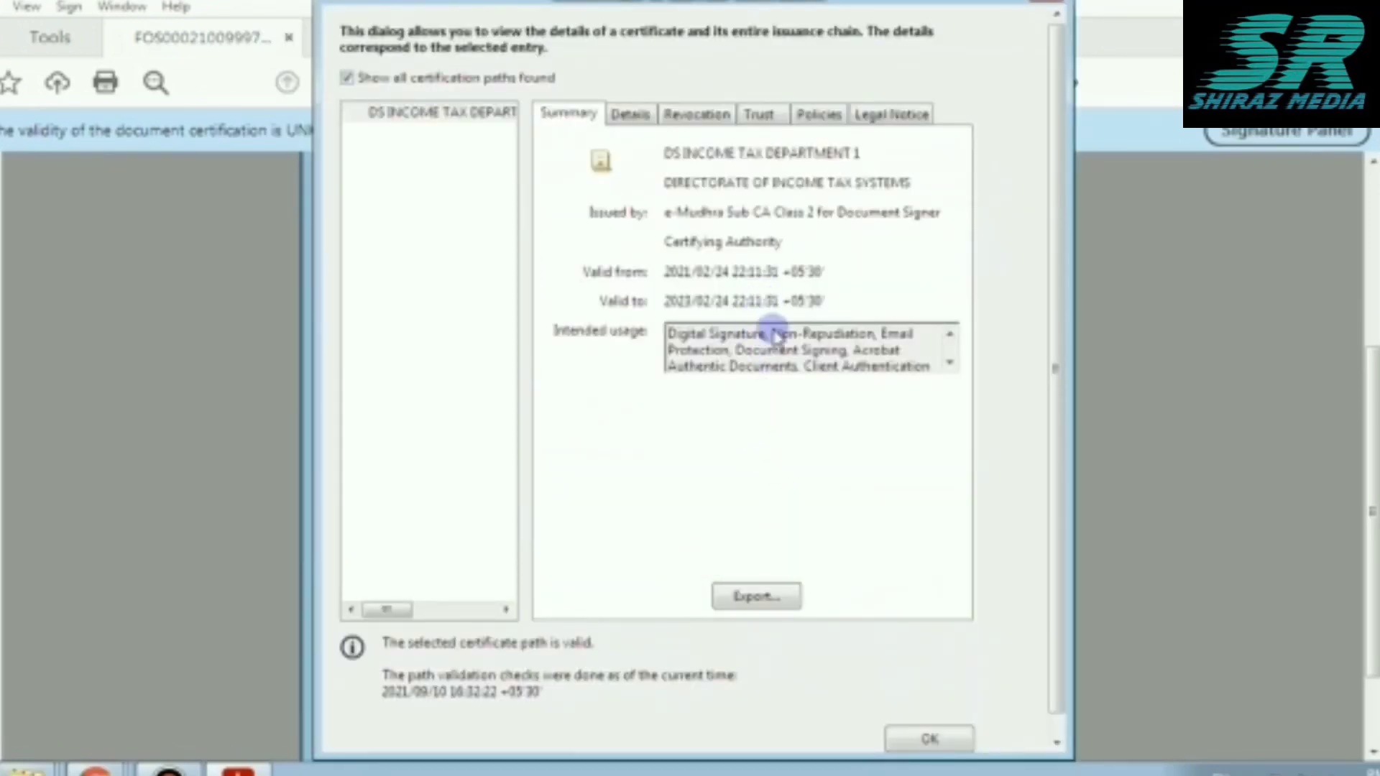
left_click(759, 113)
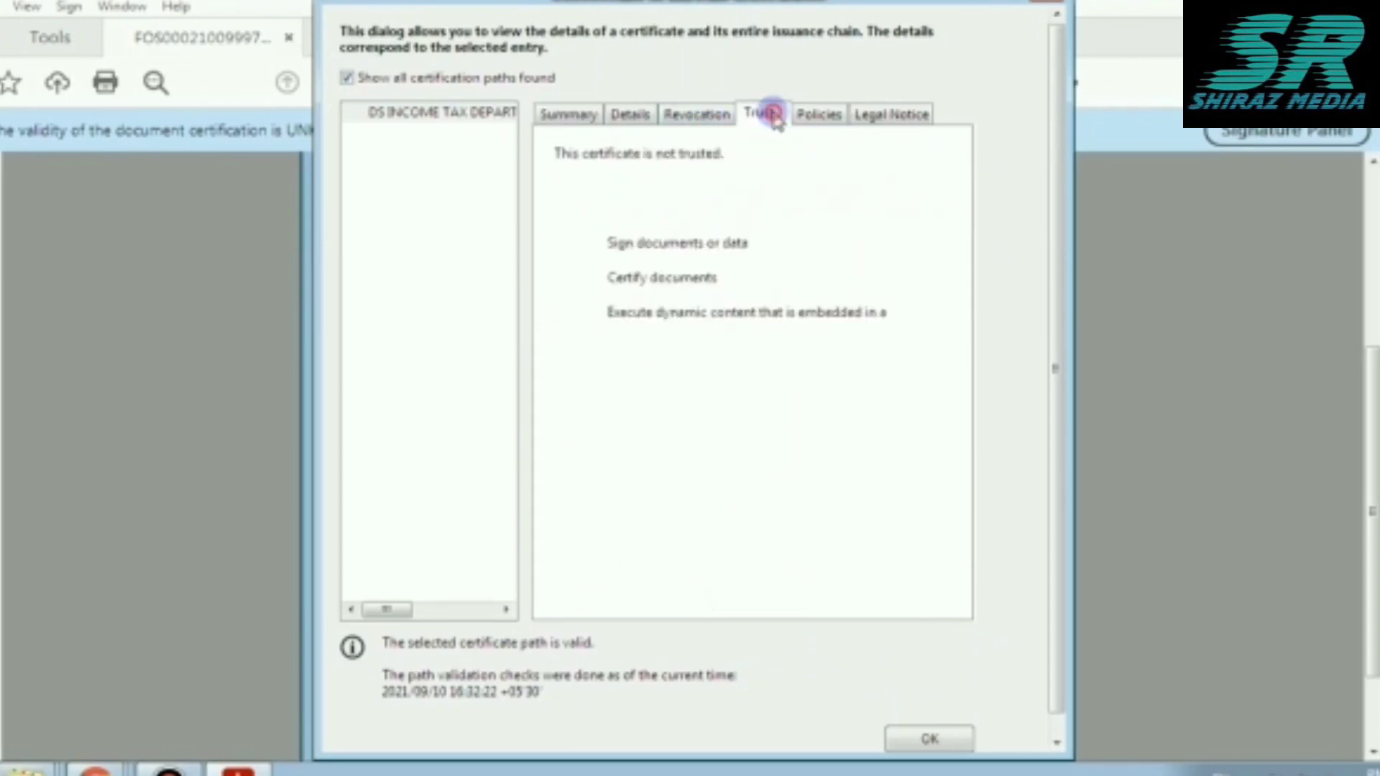
- Trust DS INCOME TAX DEPARTMENT 1 for certified documents and revalidate the e-PAN signature
left_click(714, 502)
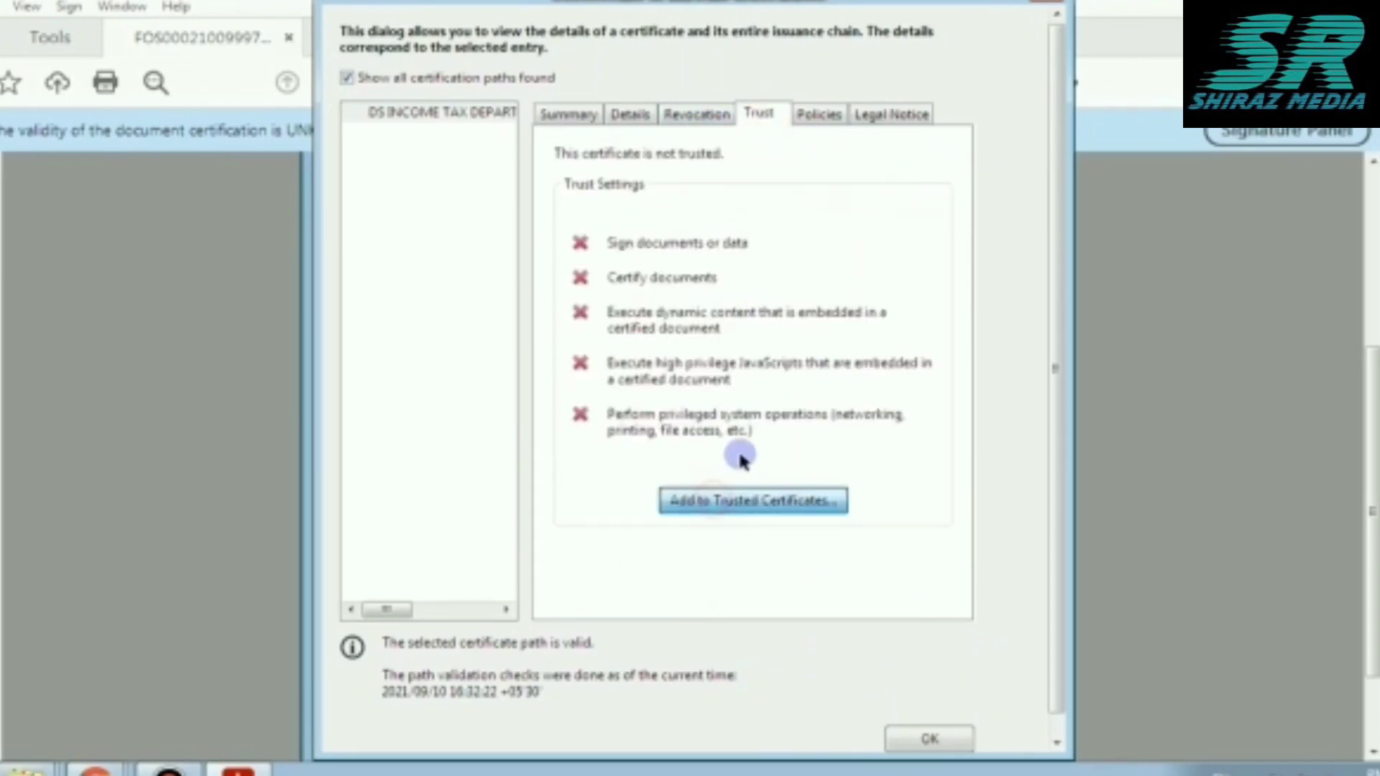
left_click(790, 446)
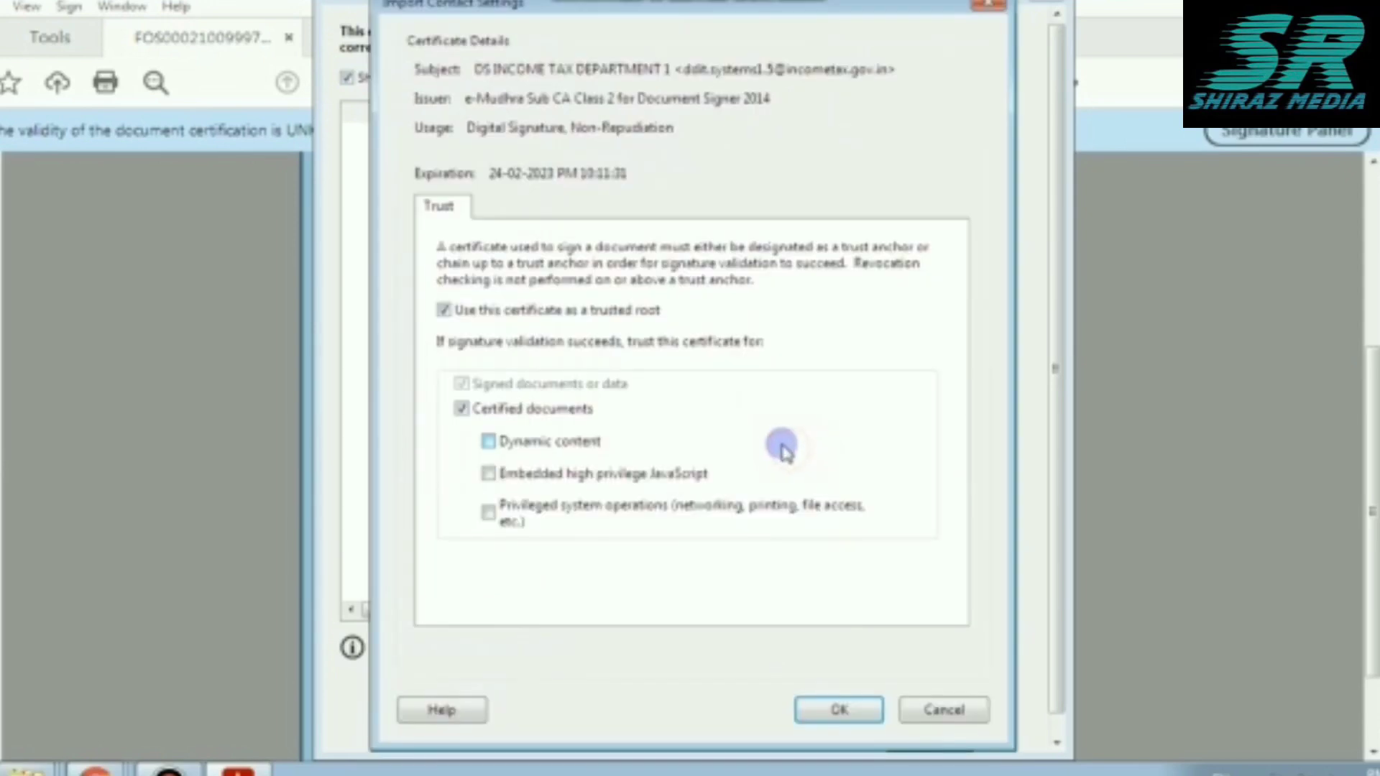
left_click(839, 713)
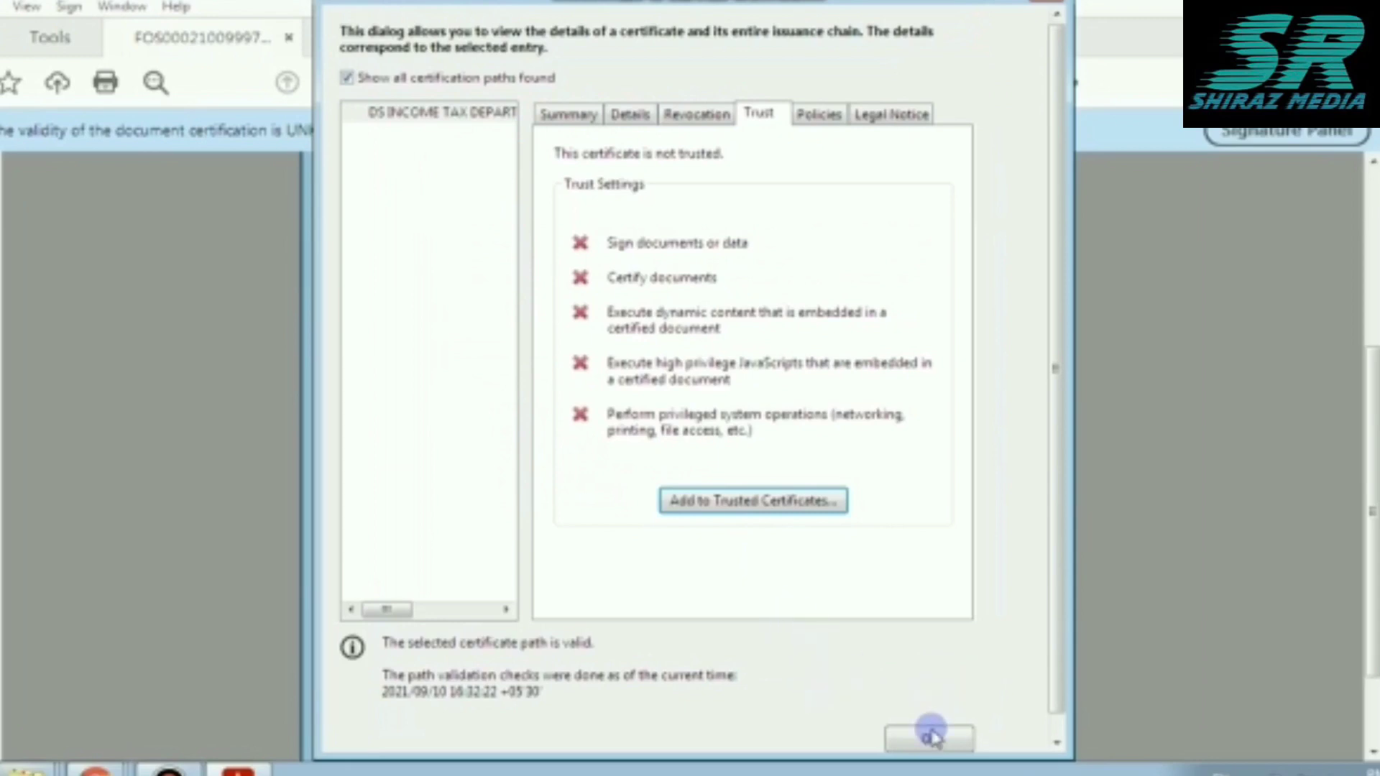
left_click(929, 738)
left_click(765, 613)
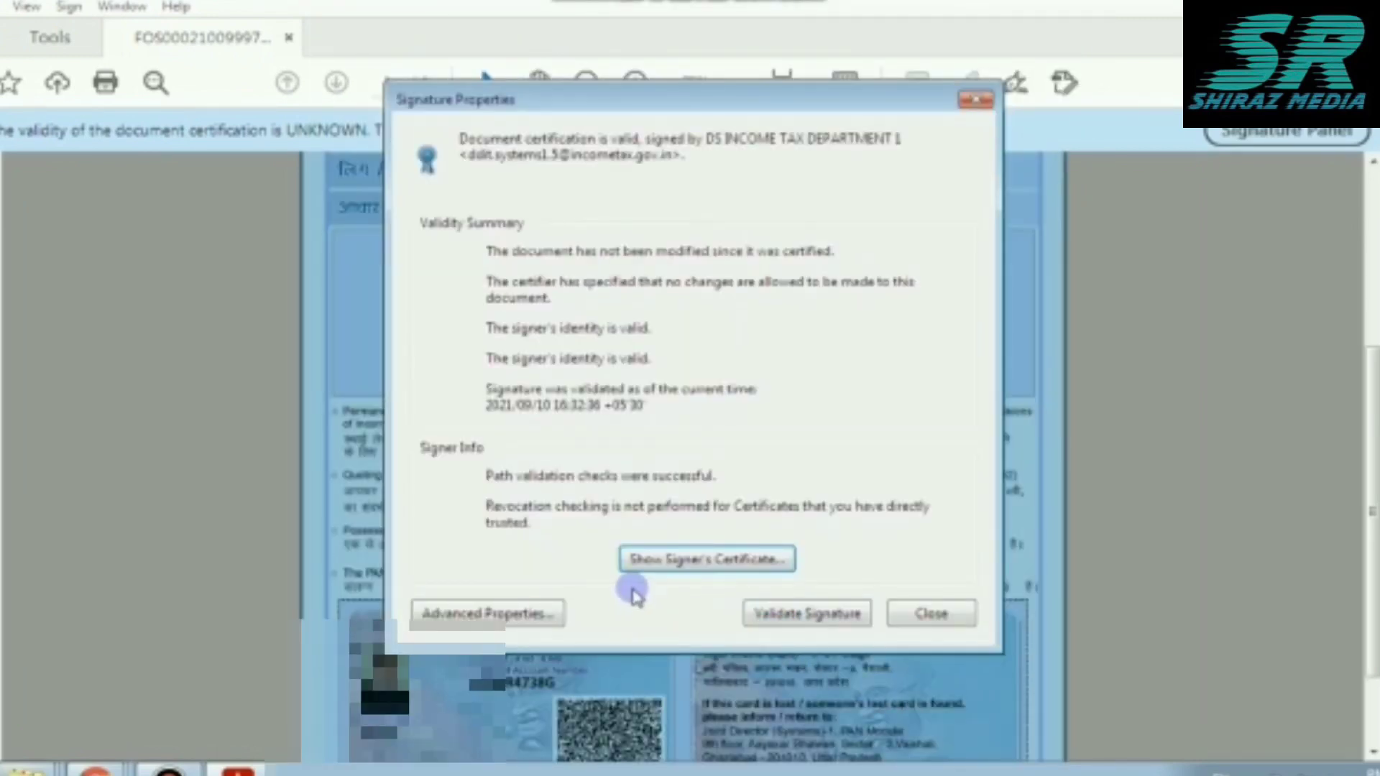
left_click(932, 622)
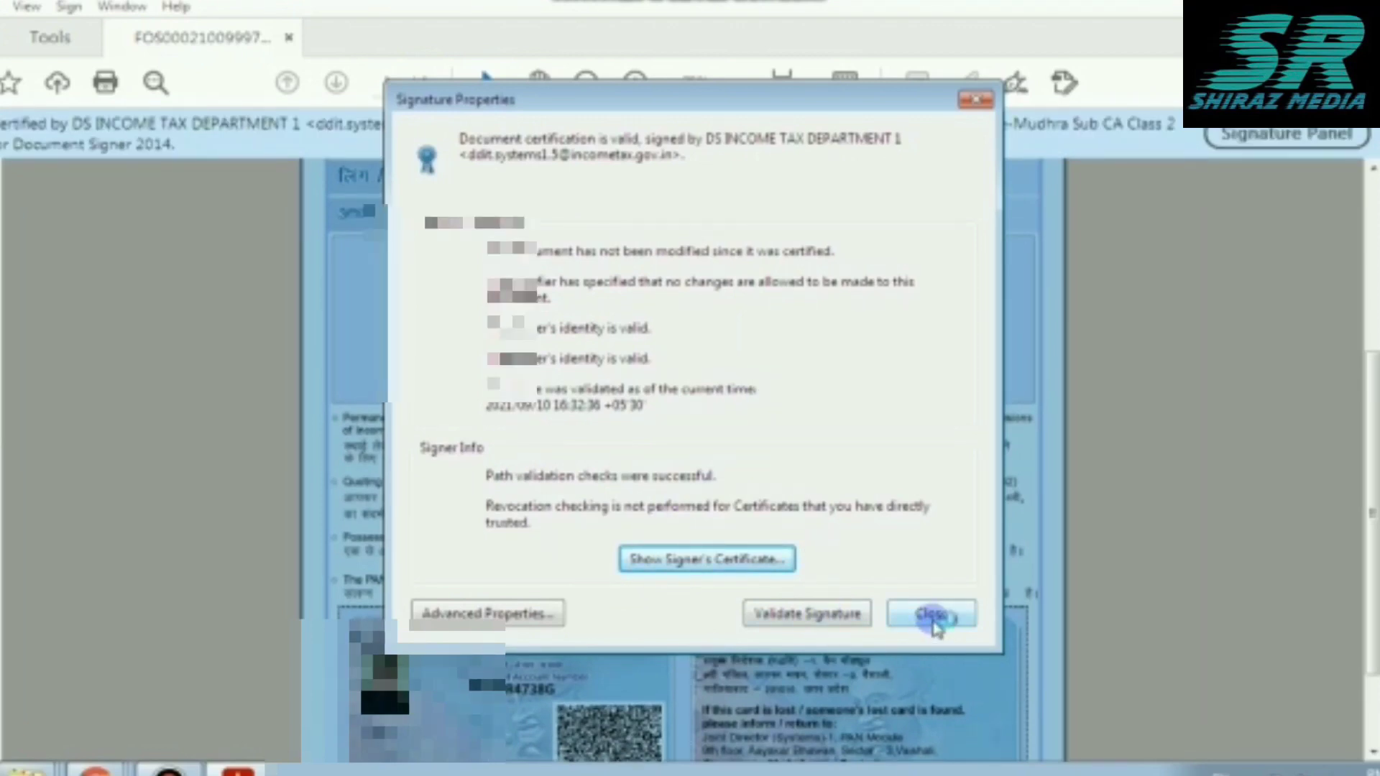